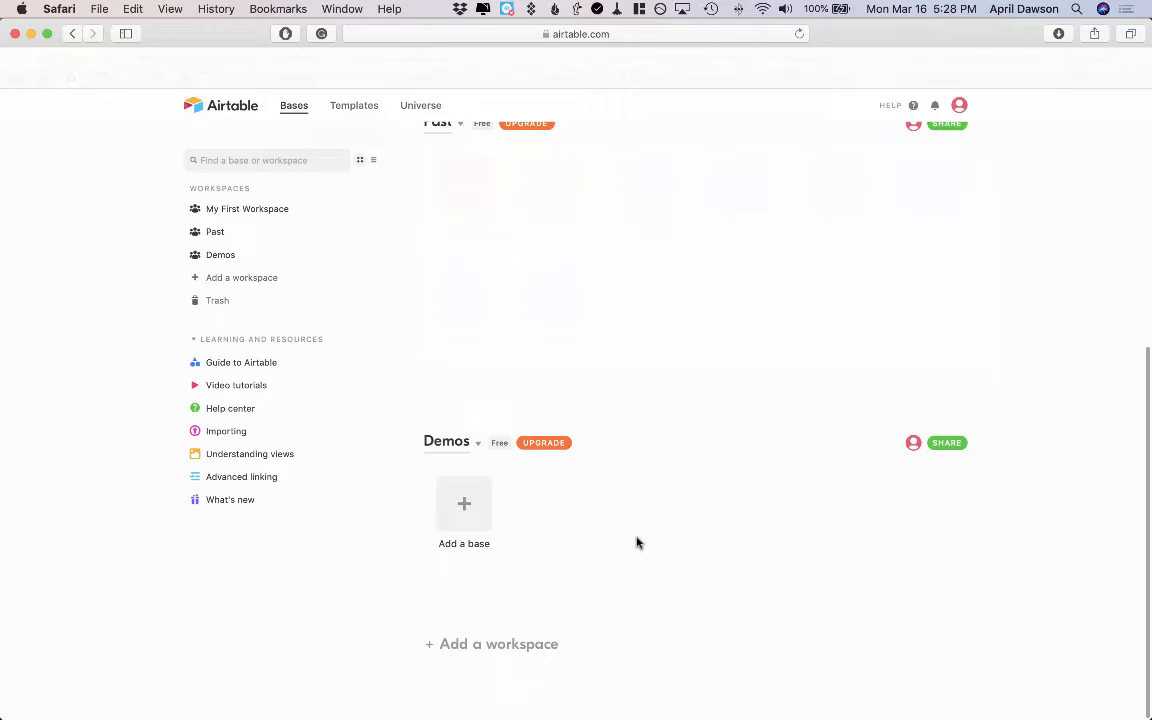
Create a new base from scratch in the Demos workspace and name it Class Attendance
left_click(465, 511)
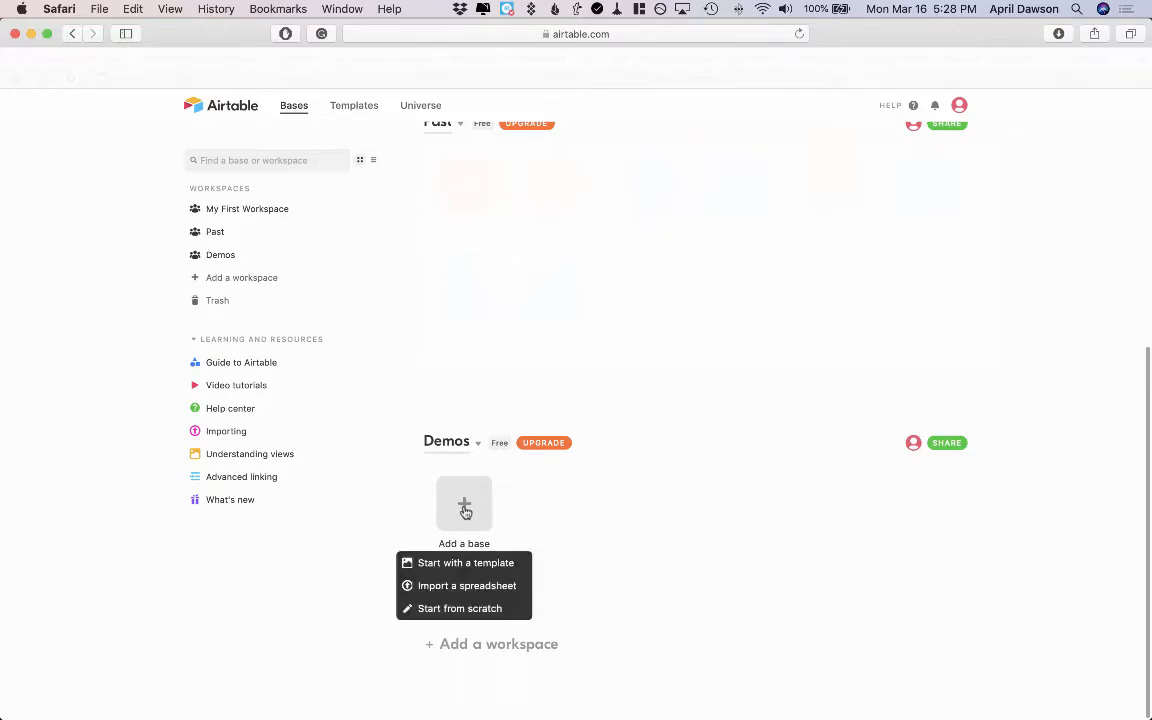
left_click(440, 610)
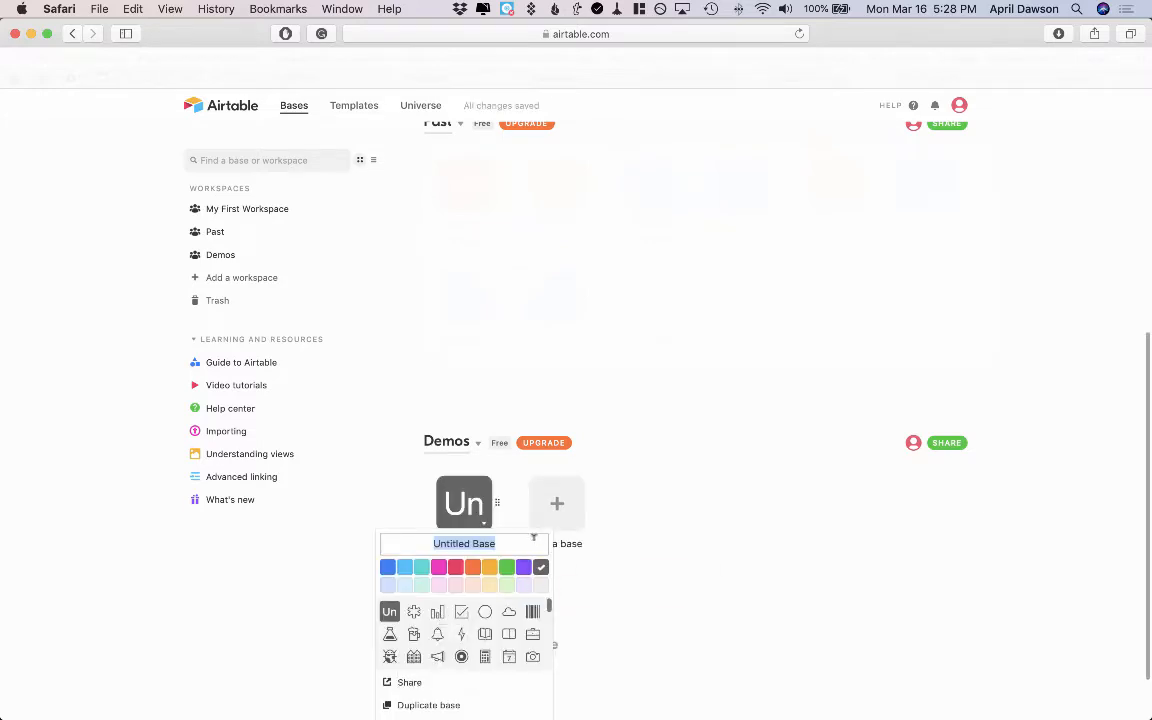
type("Class Attendance")
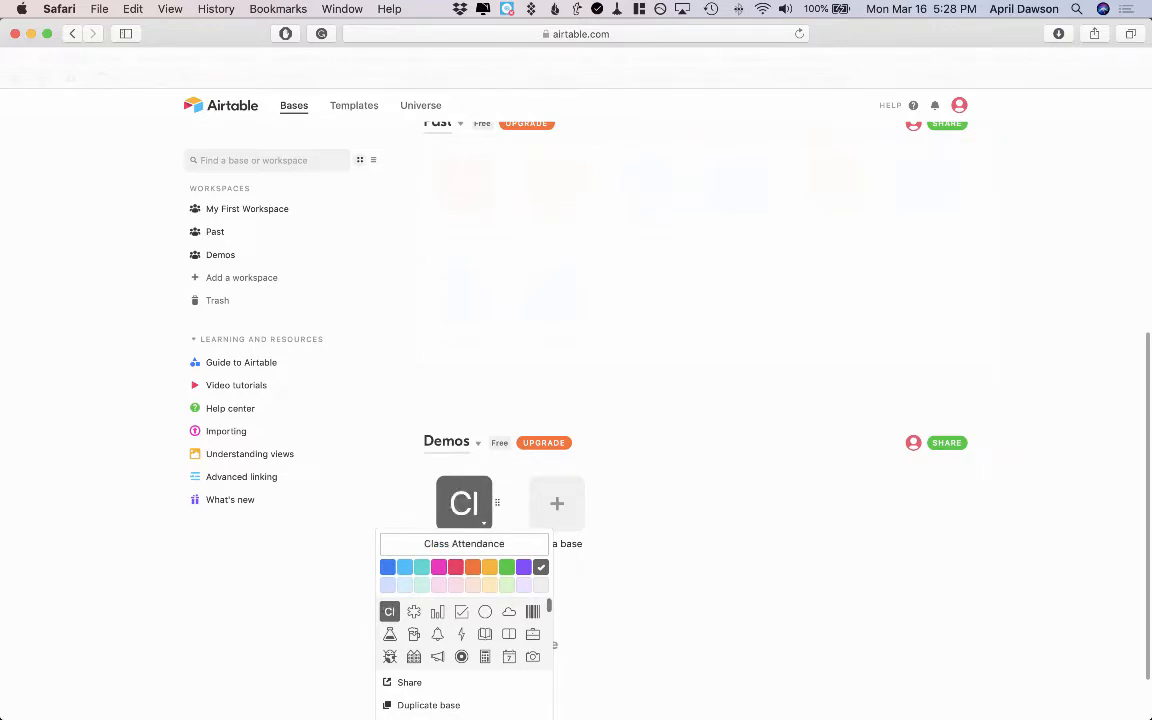
Set the base's colour to green and choose the gavel icon for it
left_click(508, 568)
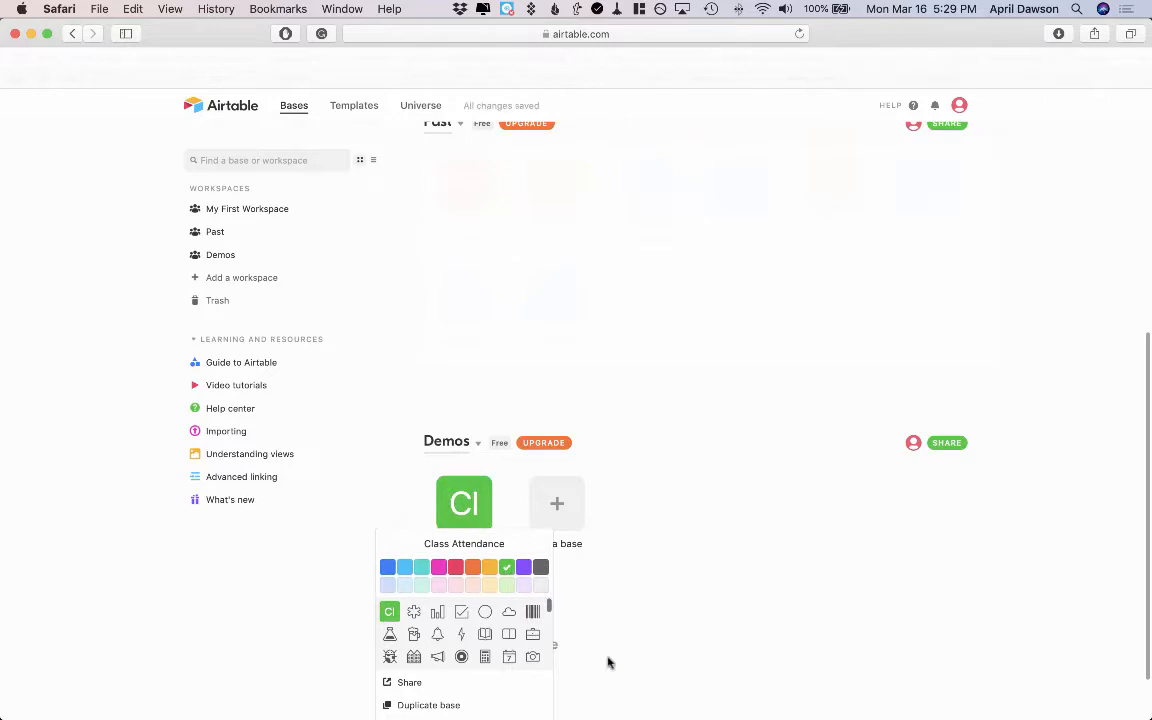
scroll(610, 664, "down", 2)
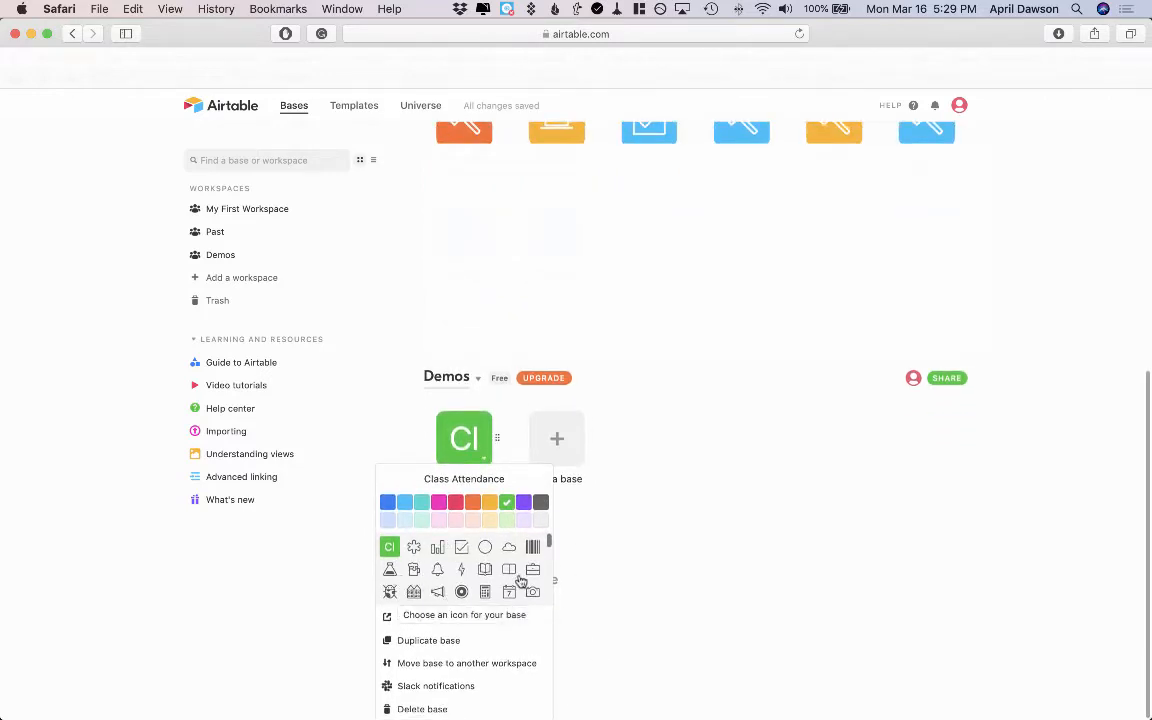
scroll(519, 578, "down", 5)
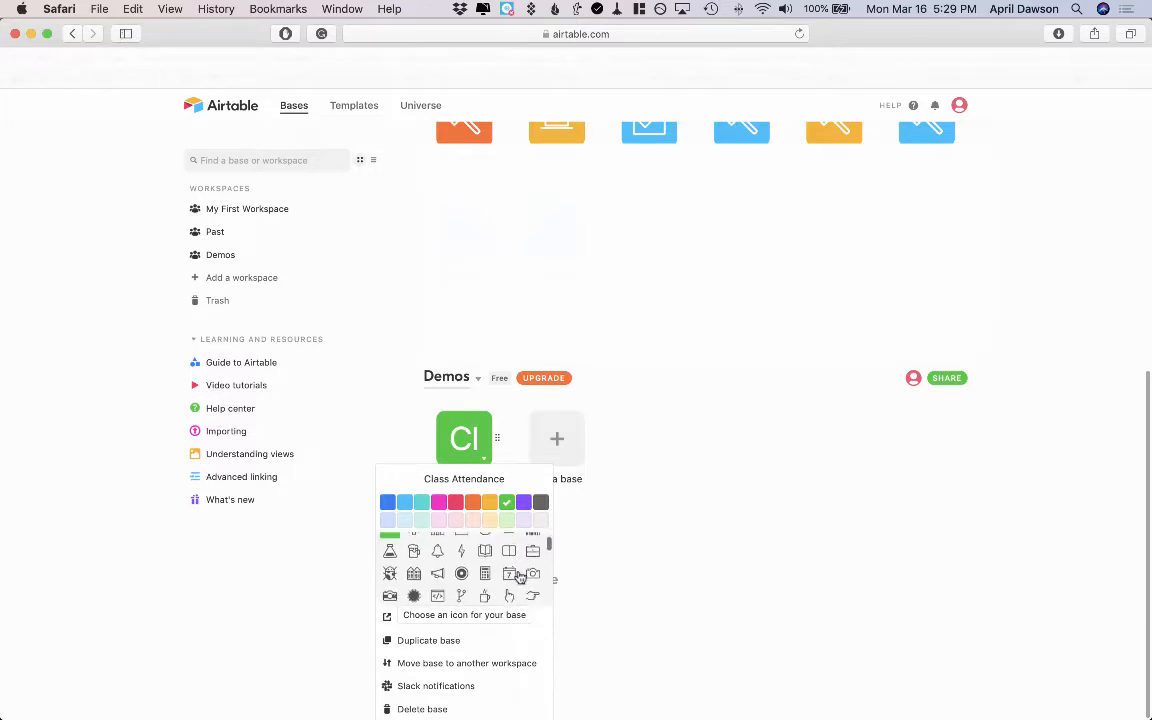
scroll(519, 578, "down", 10)
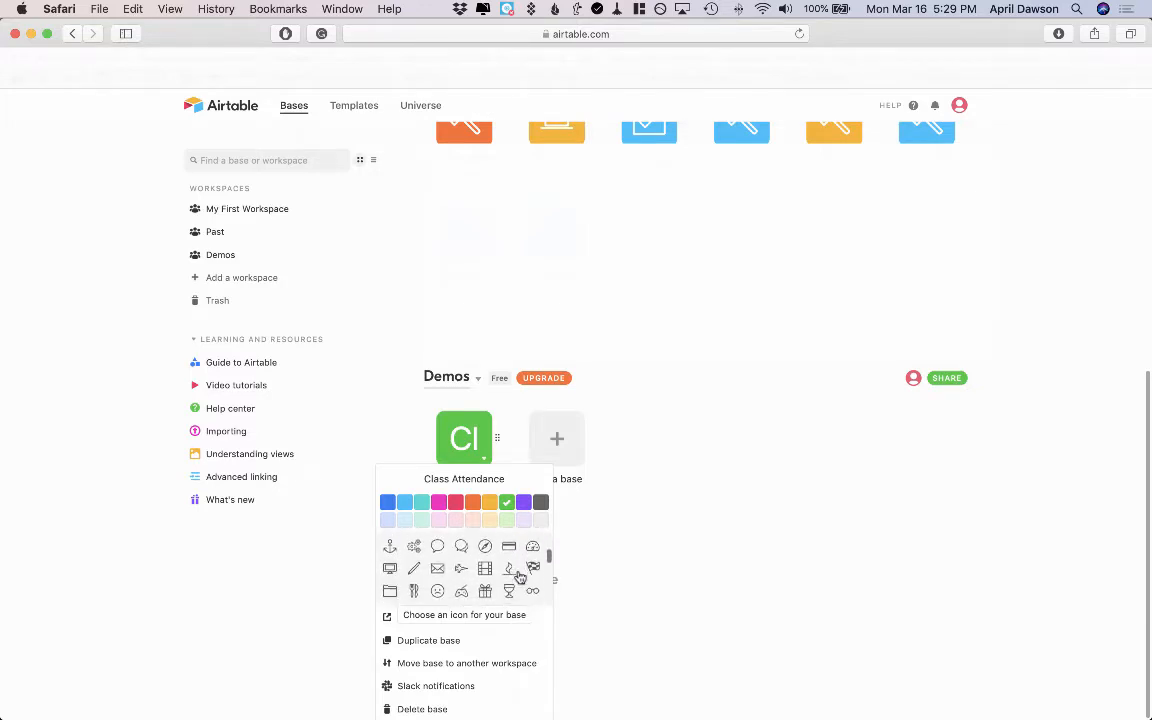
left_click(486, 560)
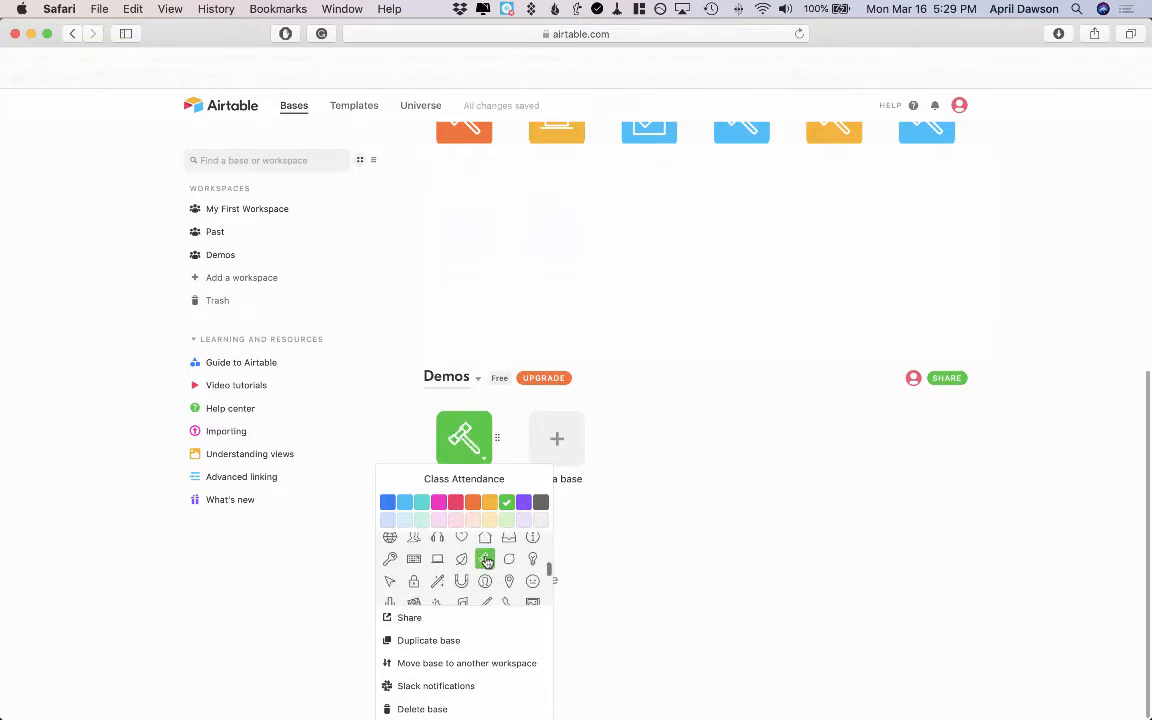
left_click(586, 643)
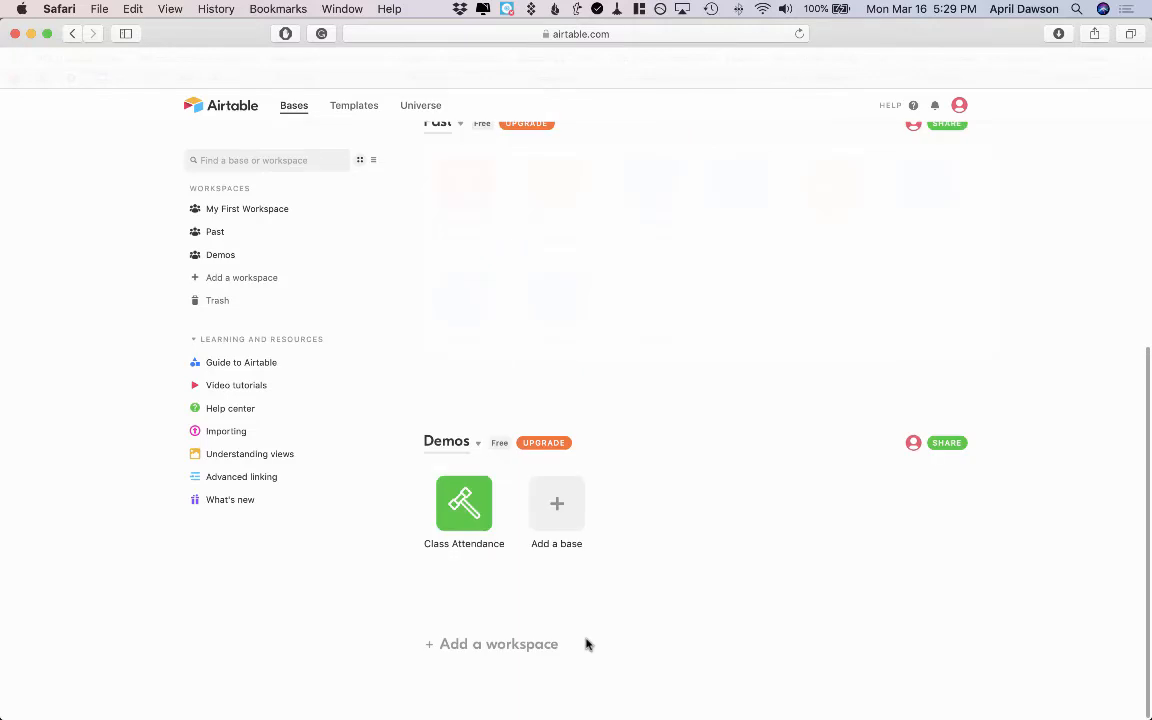
Open the Class Attendance base and delete its Notes and Attachments fields
left_click(458, 501)
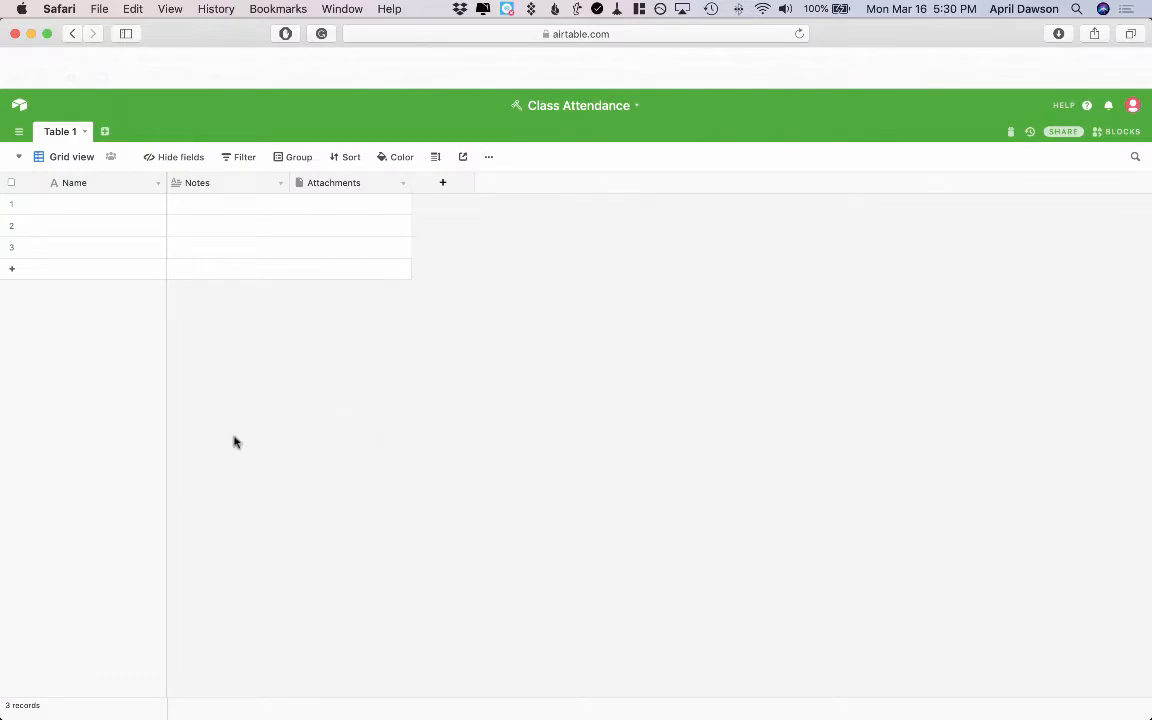
left_click(280, 185)
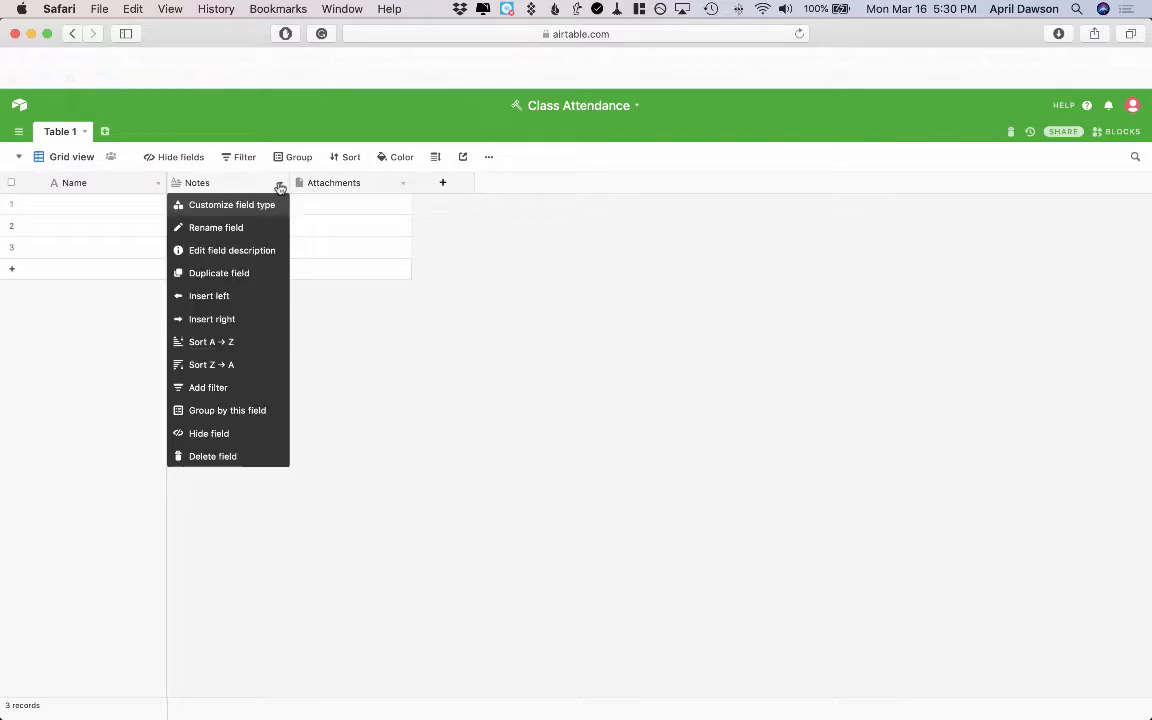
left_click(204, 455)
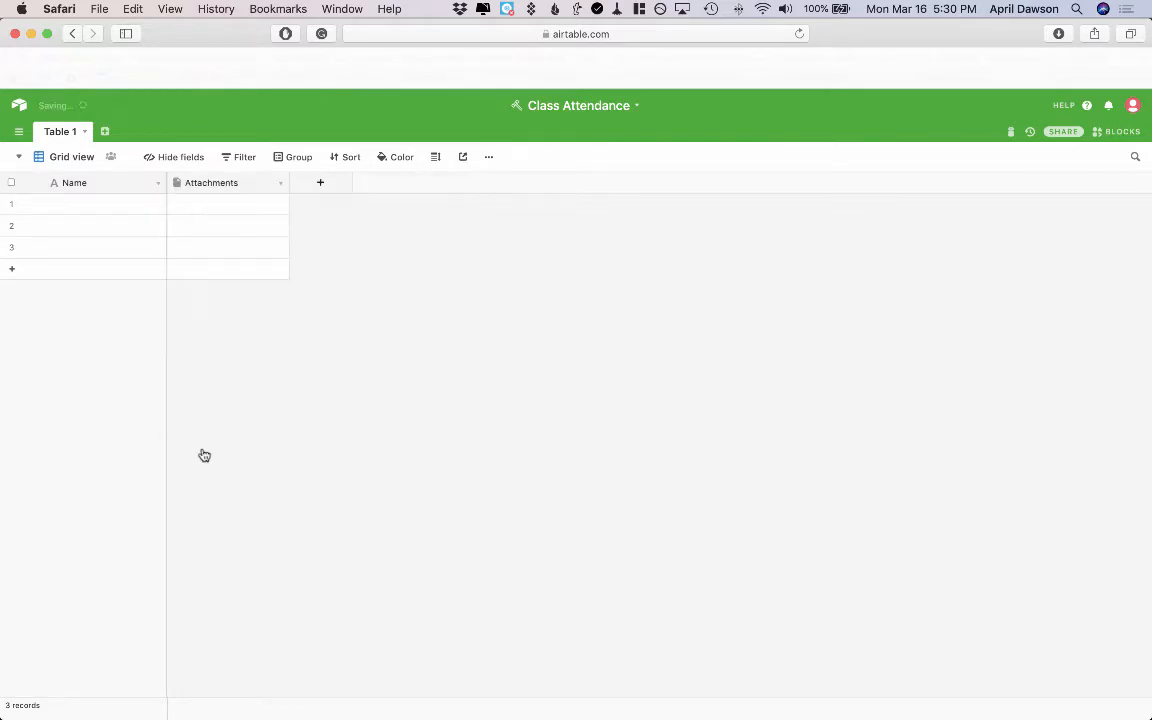
left_click(280, 183)
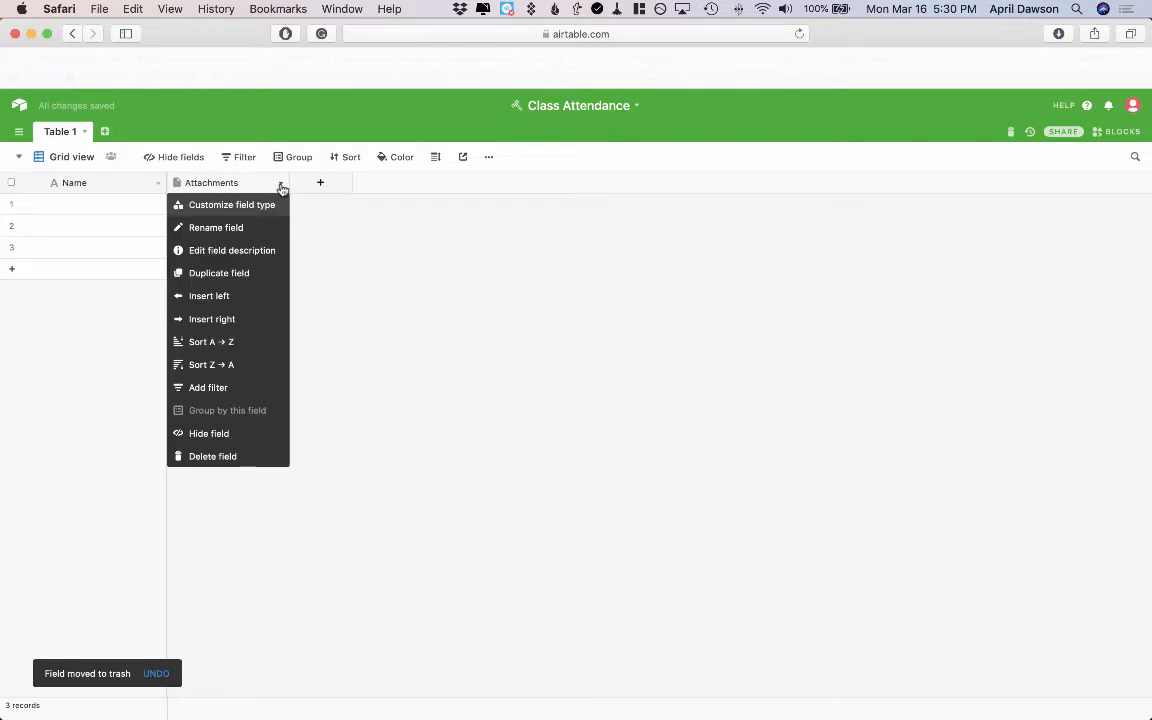
left_click(207, 456)
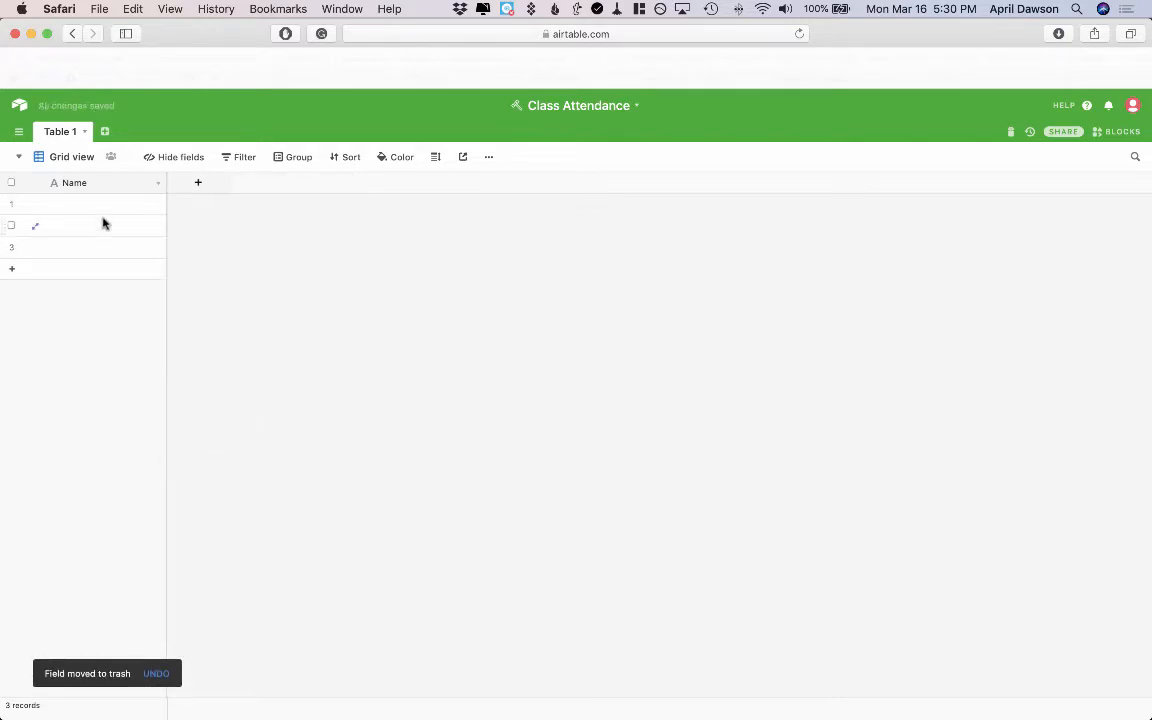
Add a single line text field named First Name
left_click(202, 182)
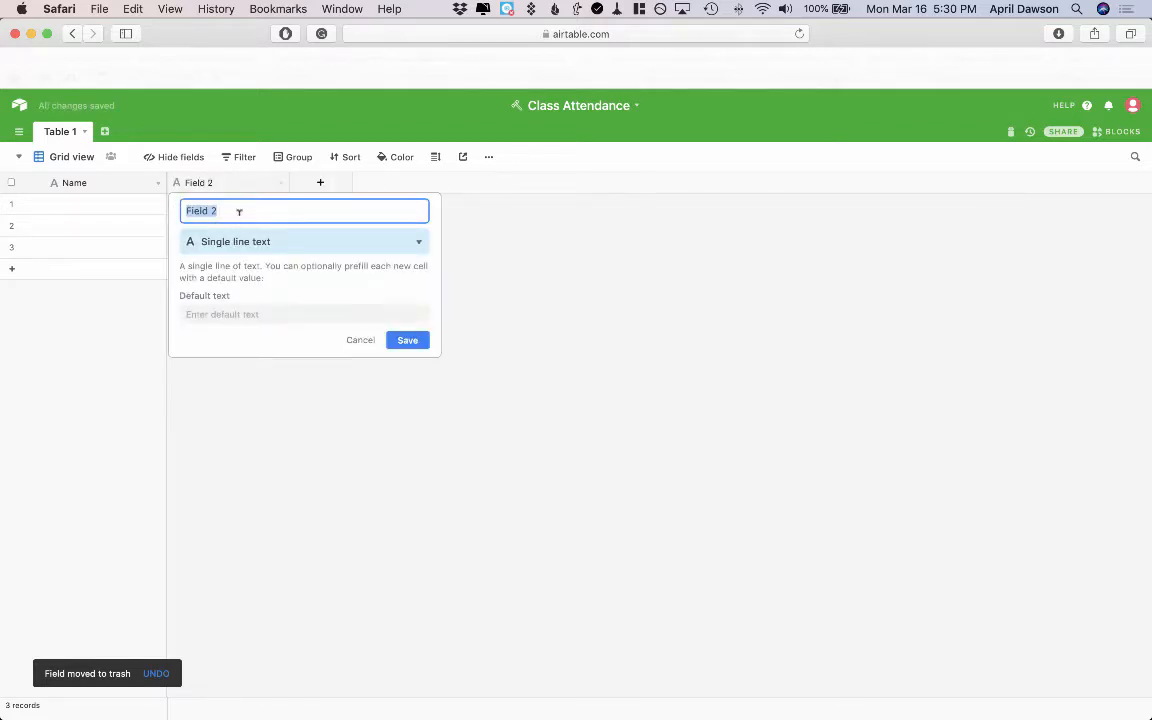
type("First Name")
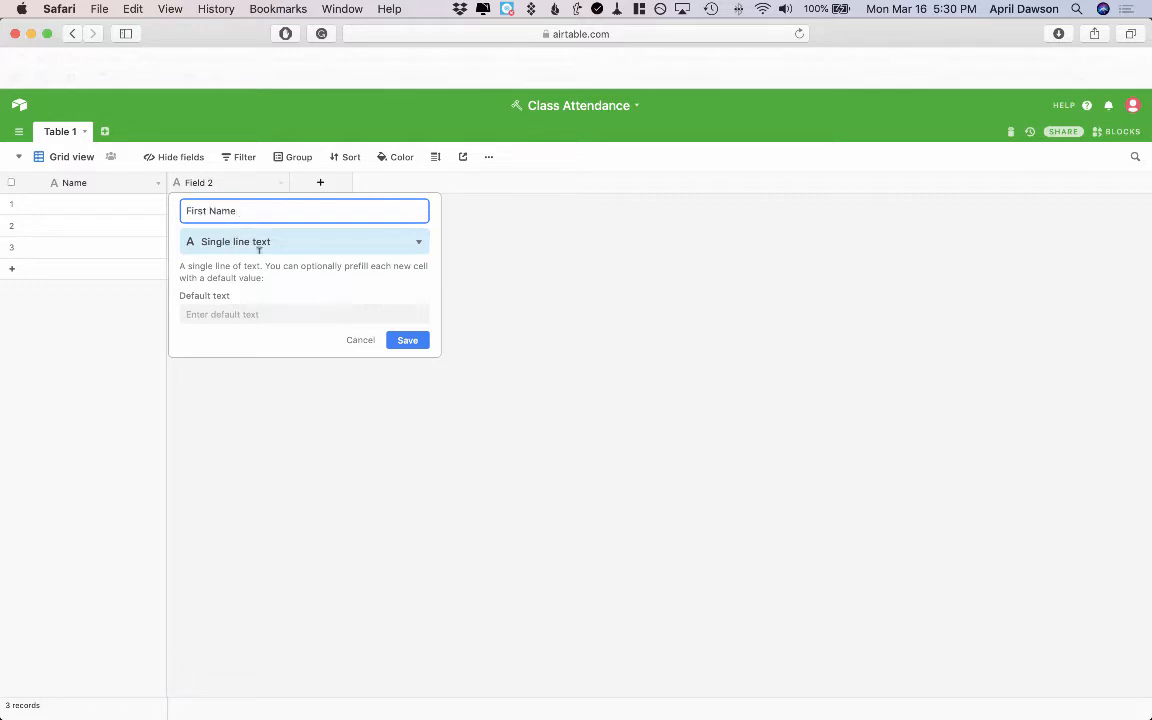
left_click(408, 341)
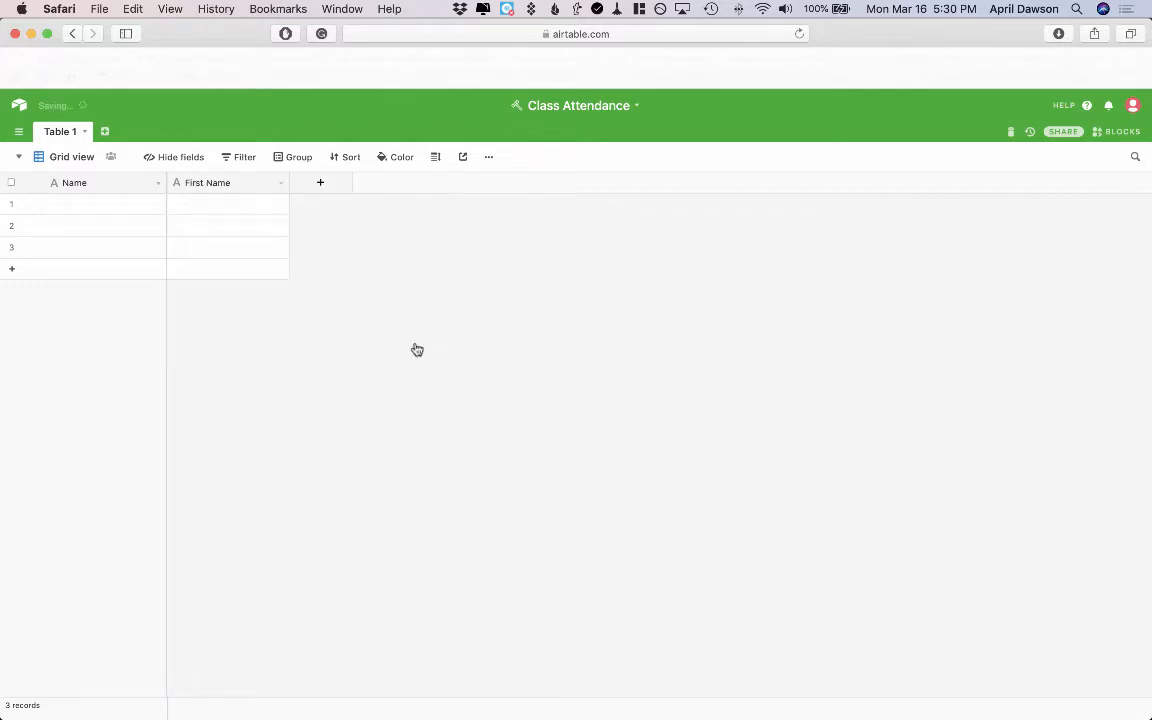
Add a single line text field named Last Name after First Name
left_click(320, 186)
key("BackSpace")
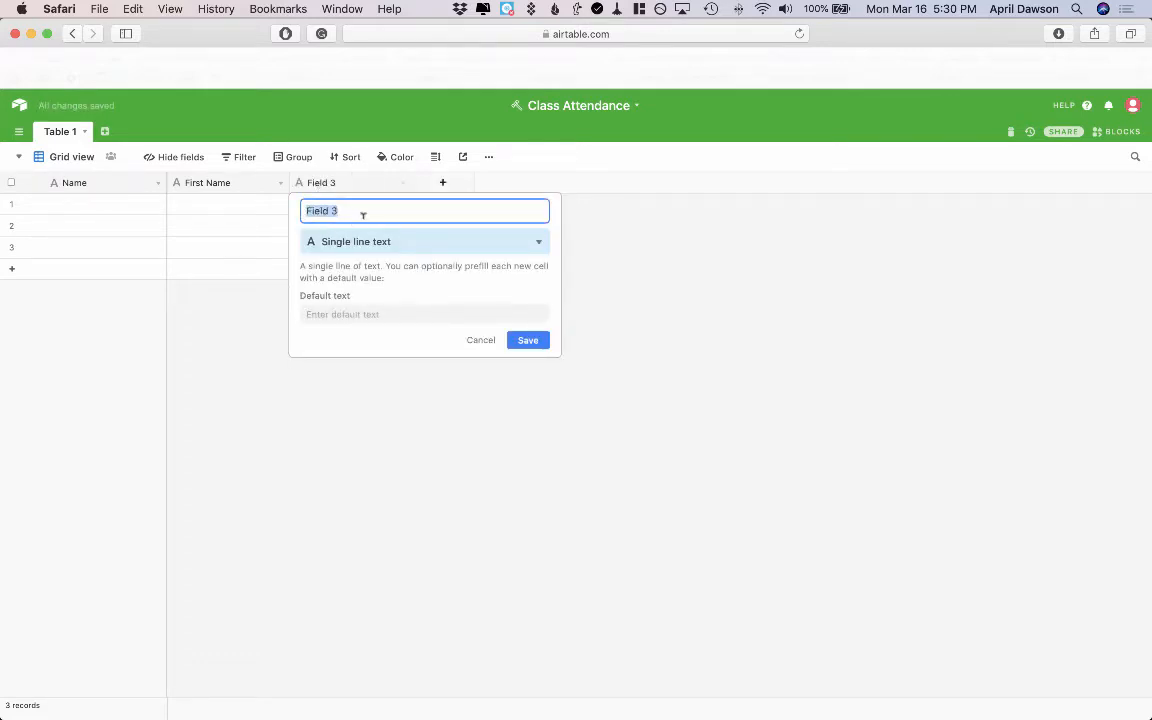
type("Last Name")
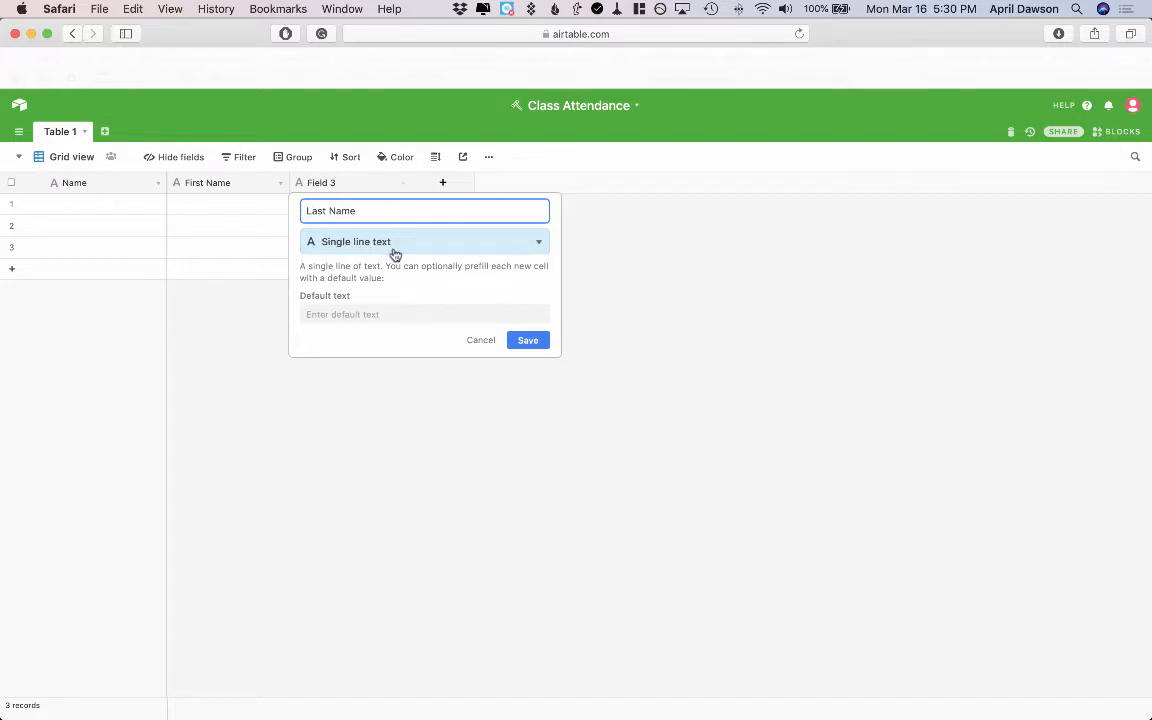
left_click(539, 340)
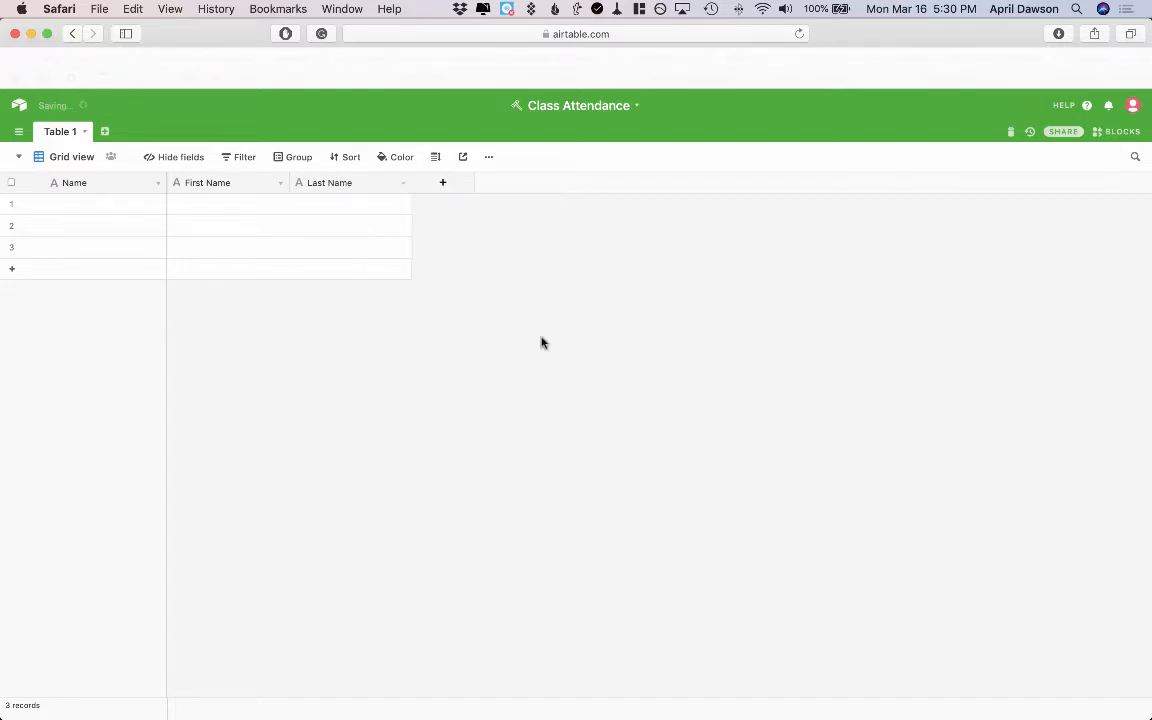
Add a long text field named Class Takeaway
left_click(441, 182)
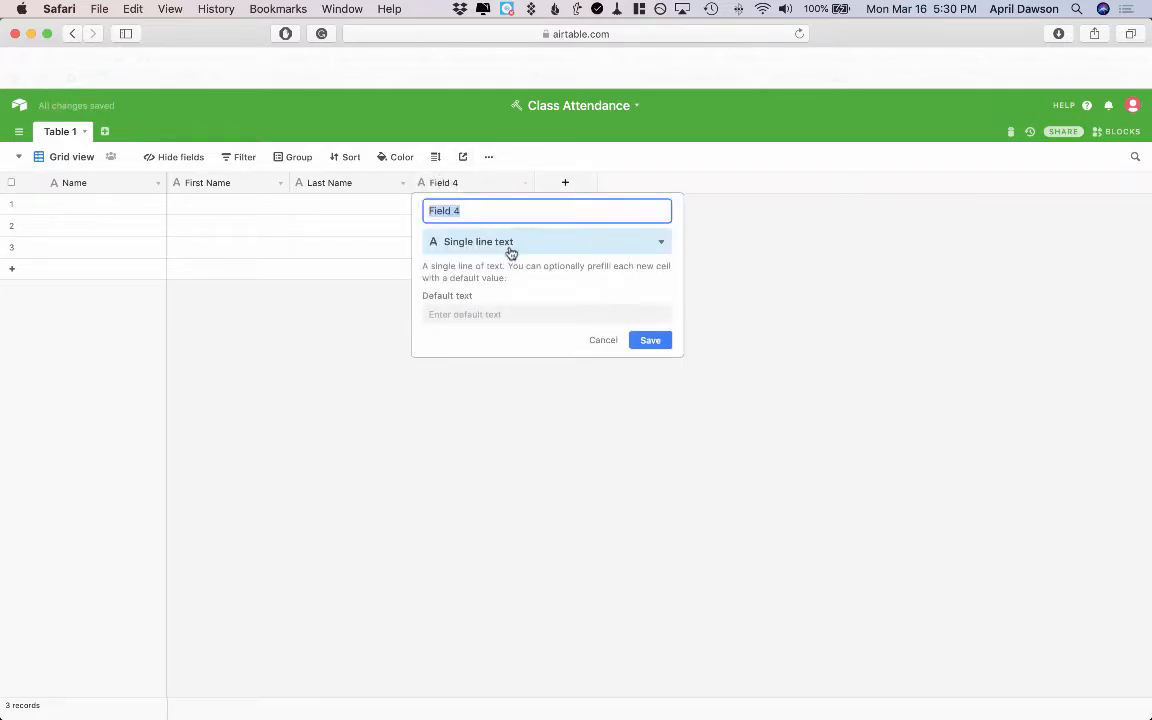
type("Class Takeaway")
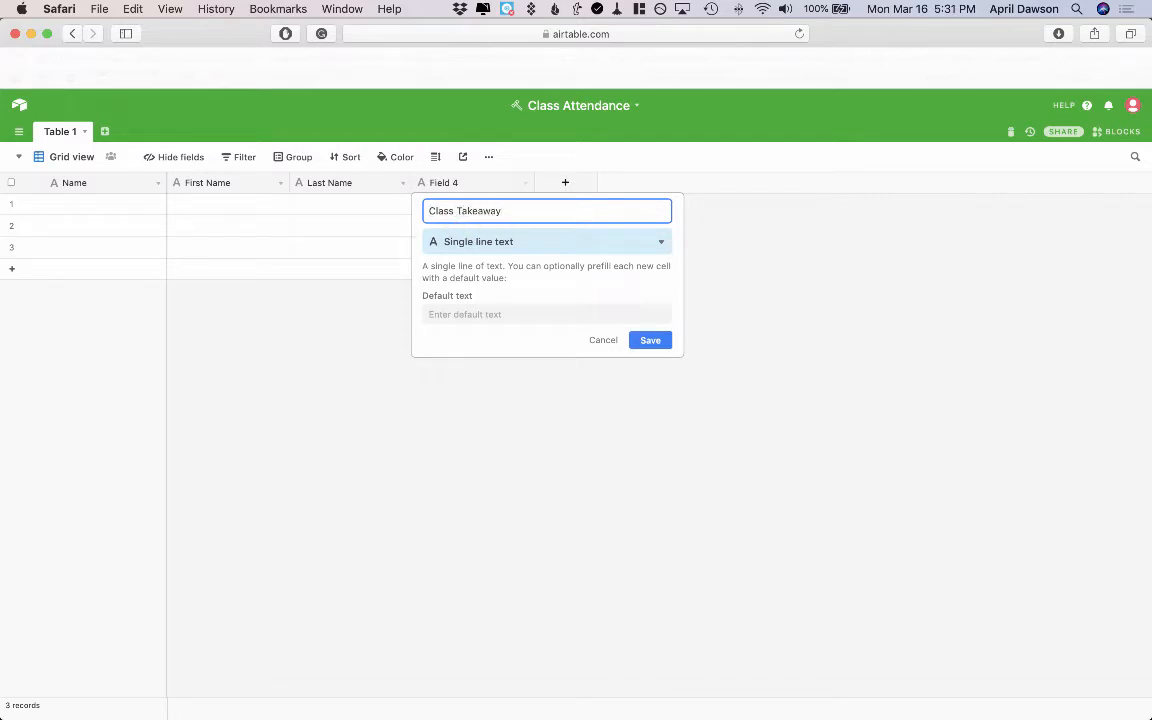
left_click(661, 242)
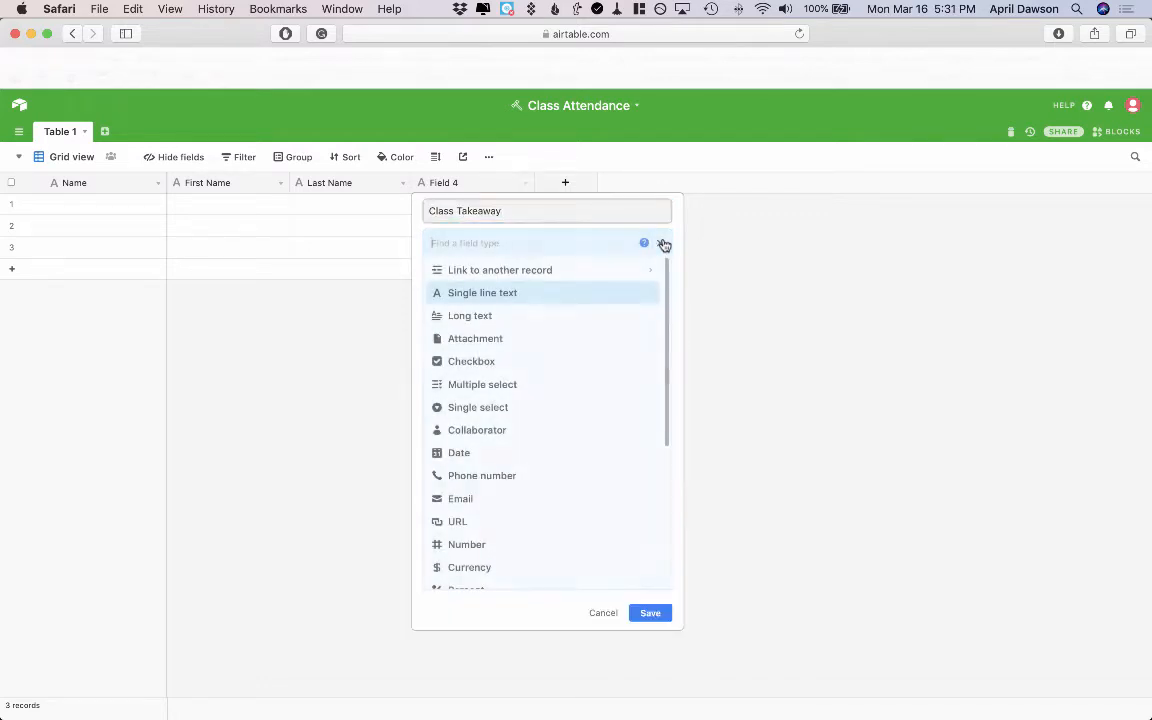
left_click(477, 317)
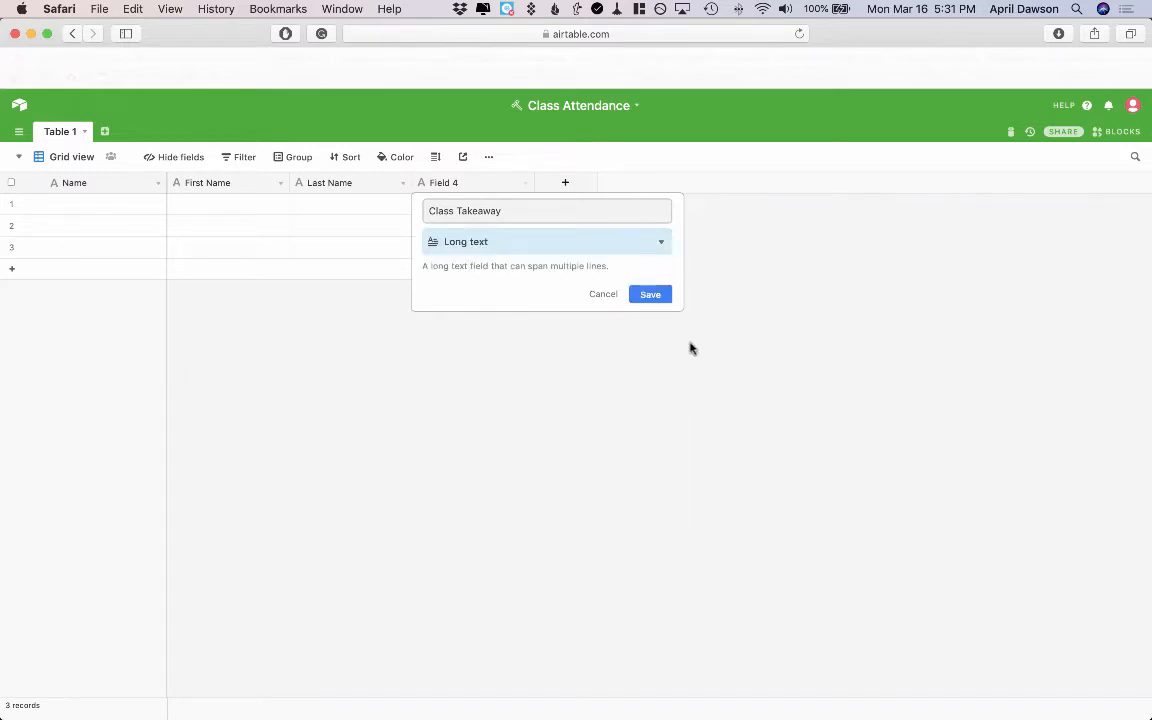
left_click(651, 295)
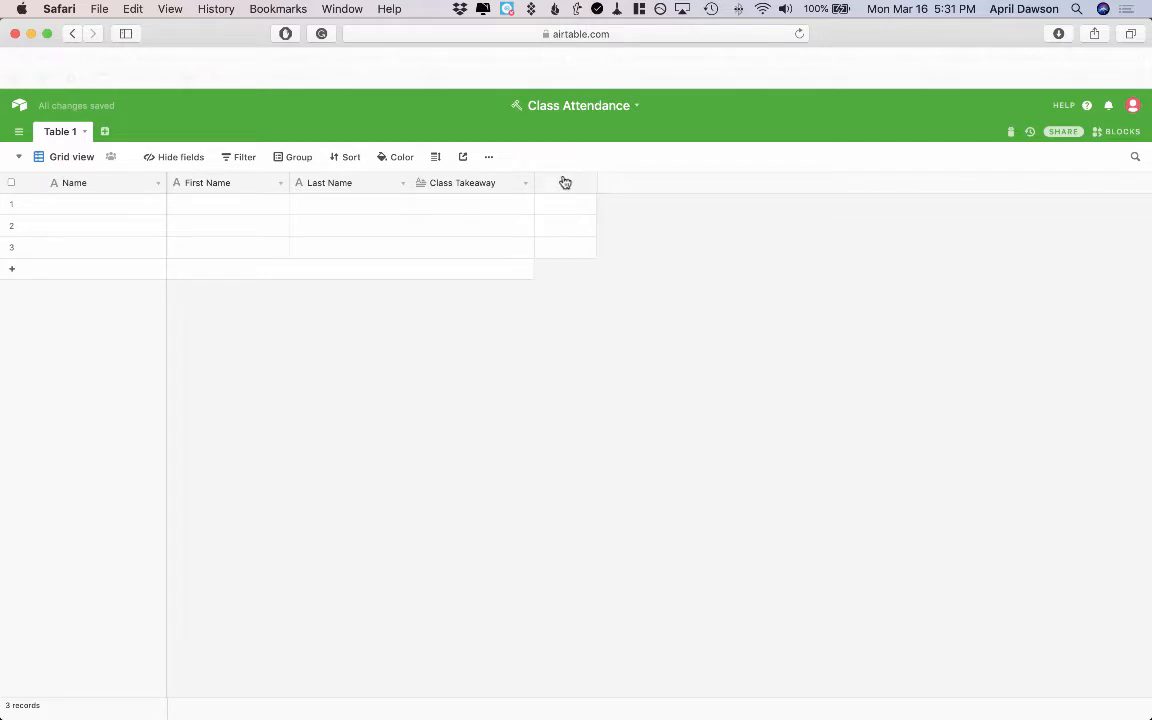
Add a long text field named Question
left_click(565, 182)
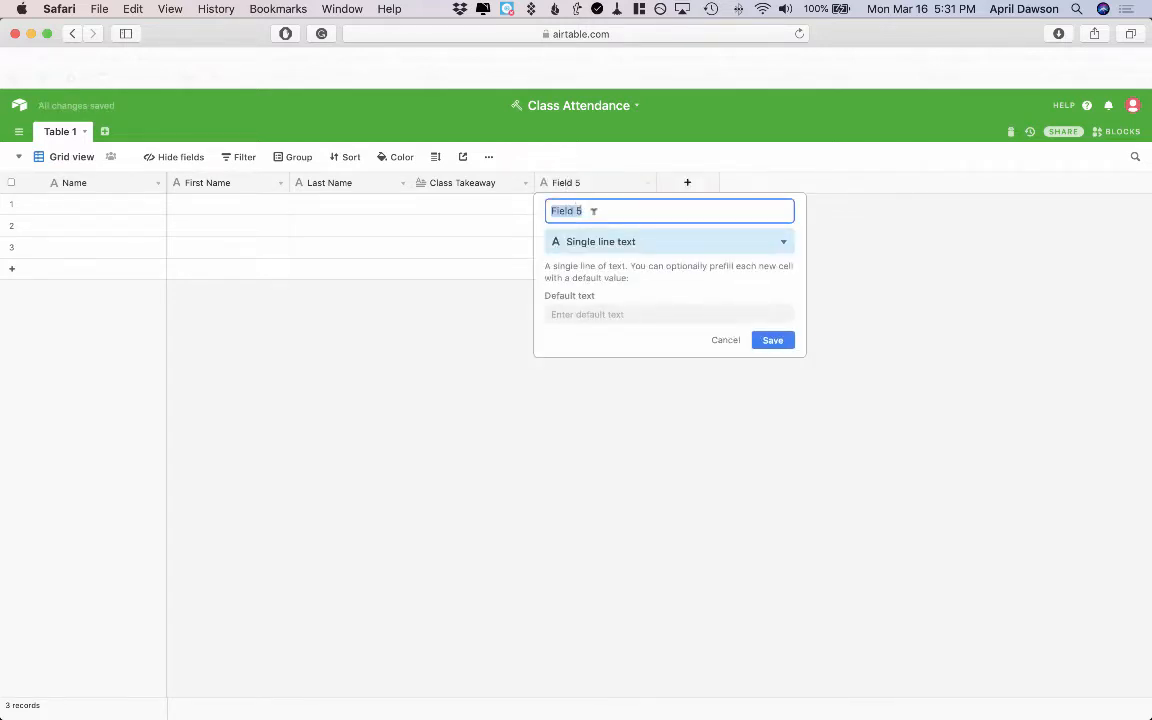
type("Question")
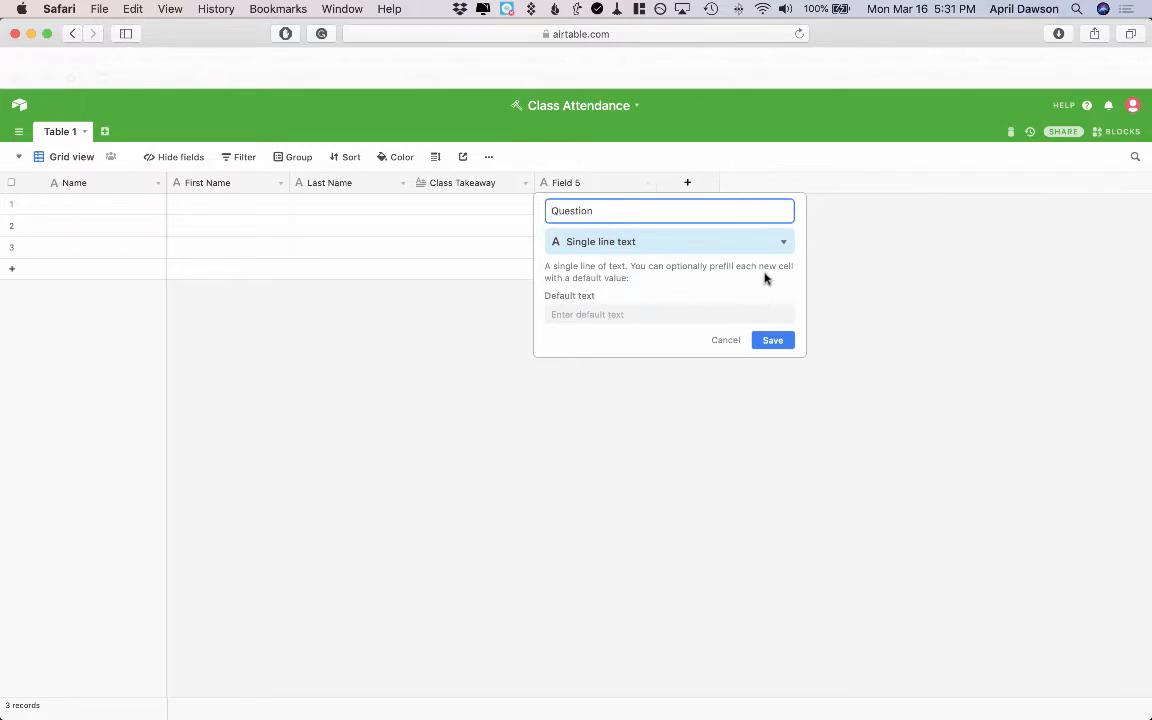
left_click(782, 242)
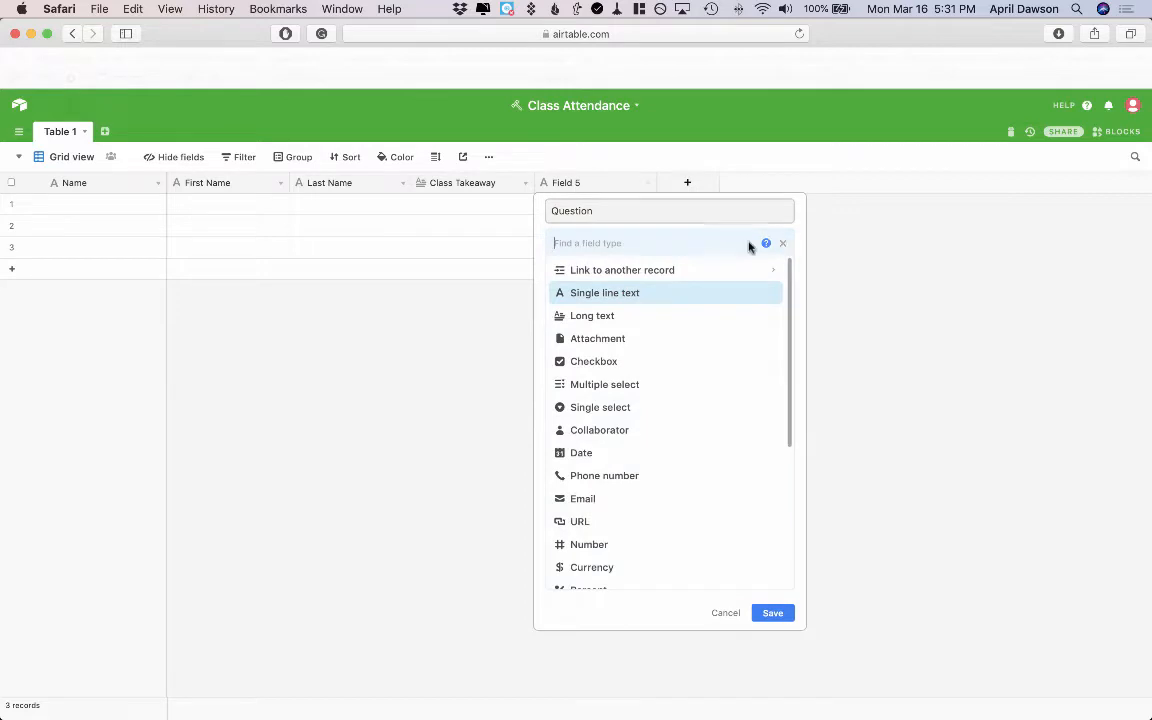
left_click(669, 315)
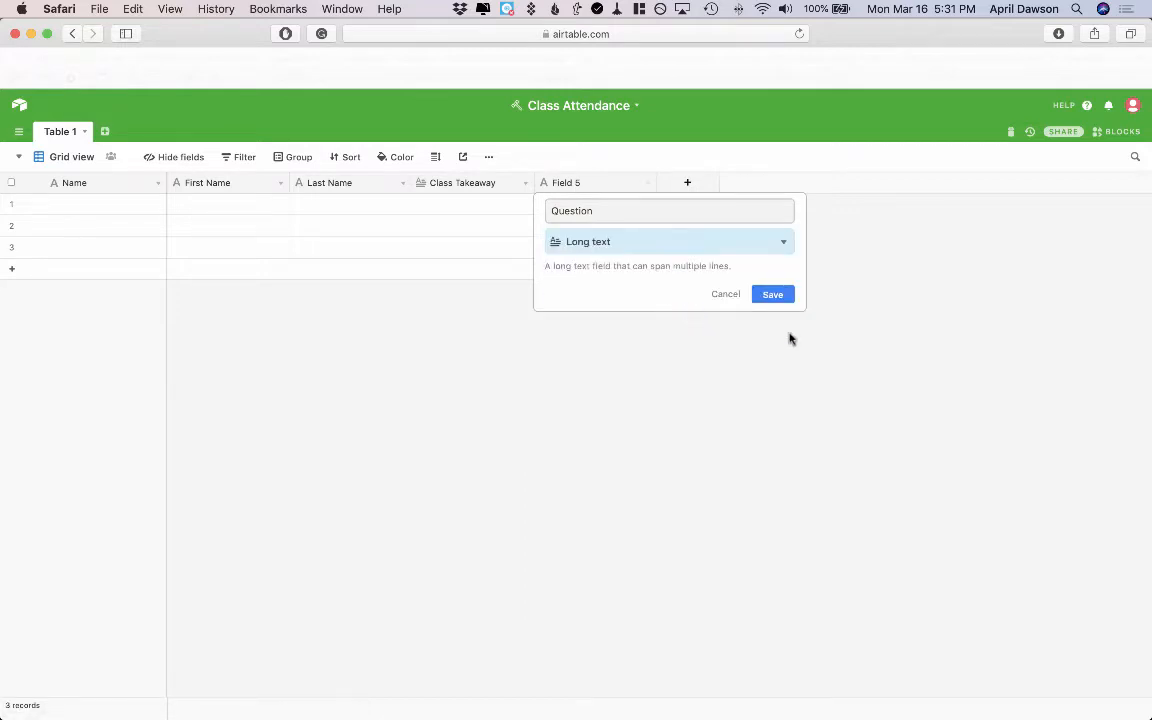
left_click(779, 298)
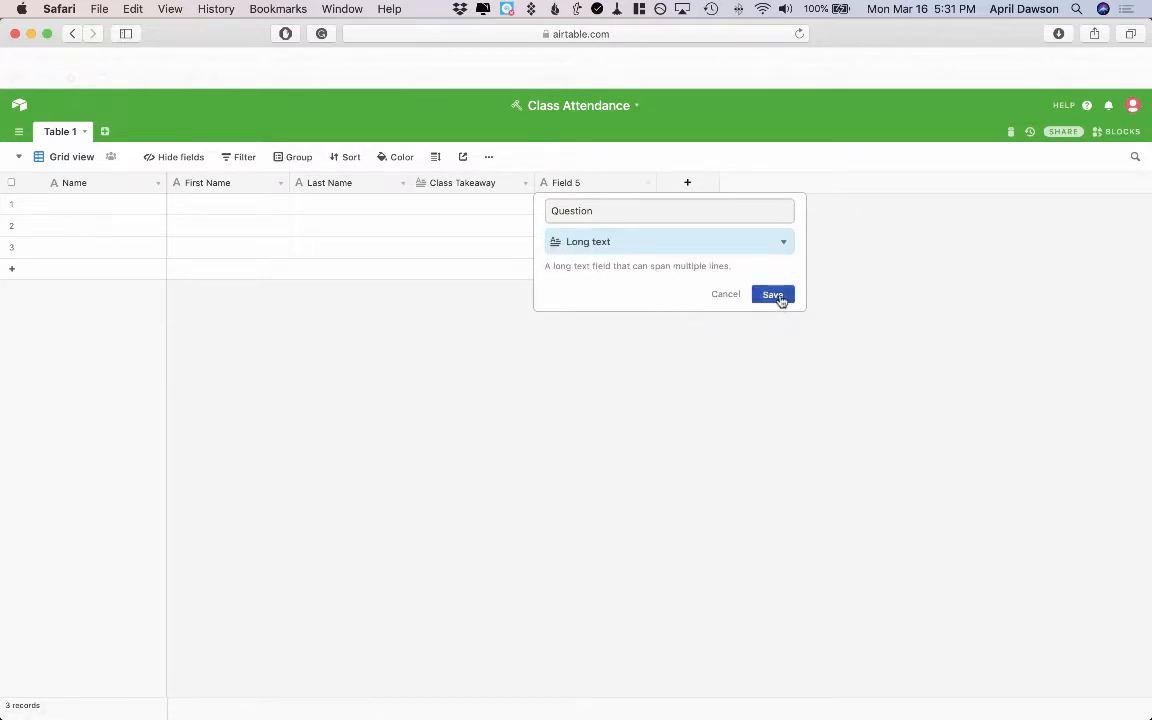
Add a Created time field named Entry Date & Time
left_click(690, 184)
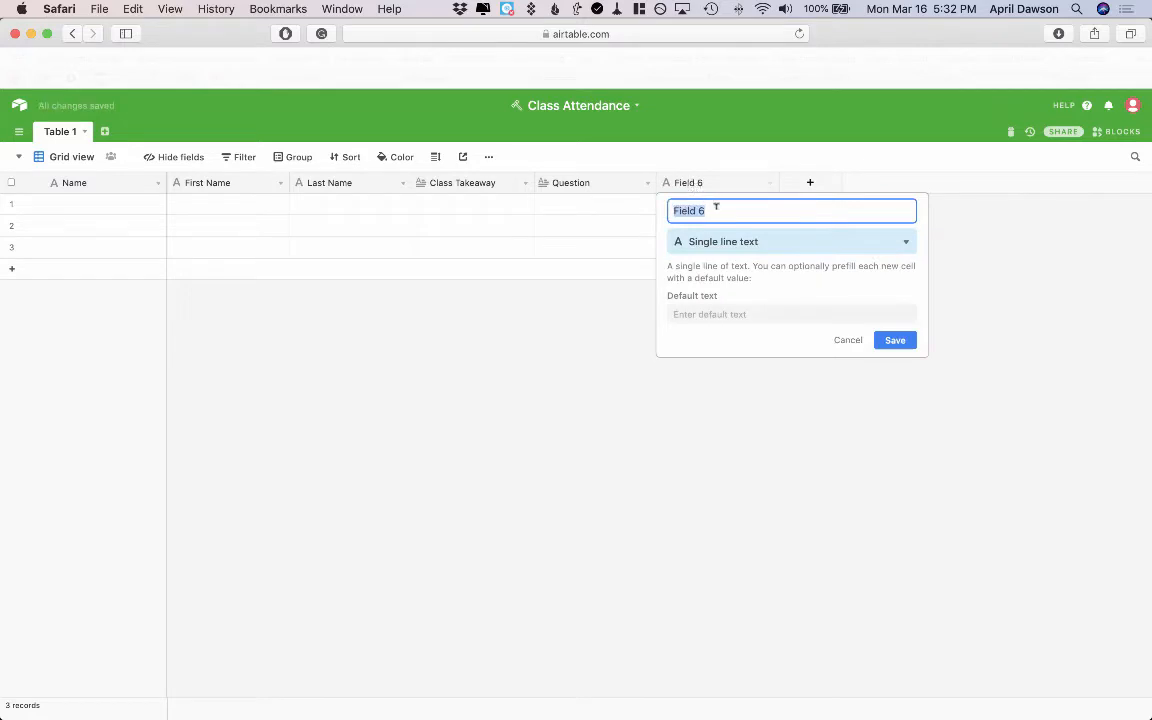
type("Entry Date & Time")
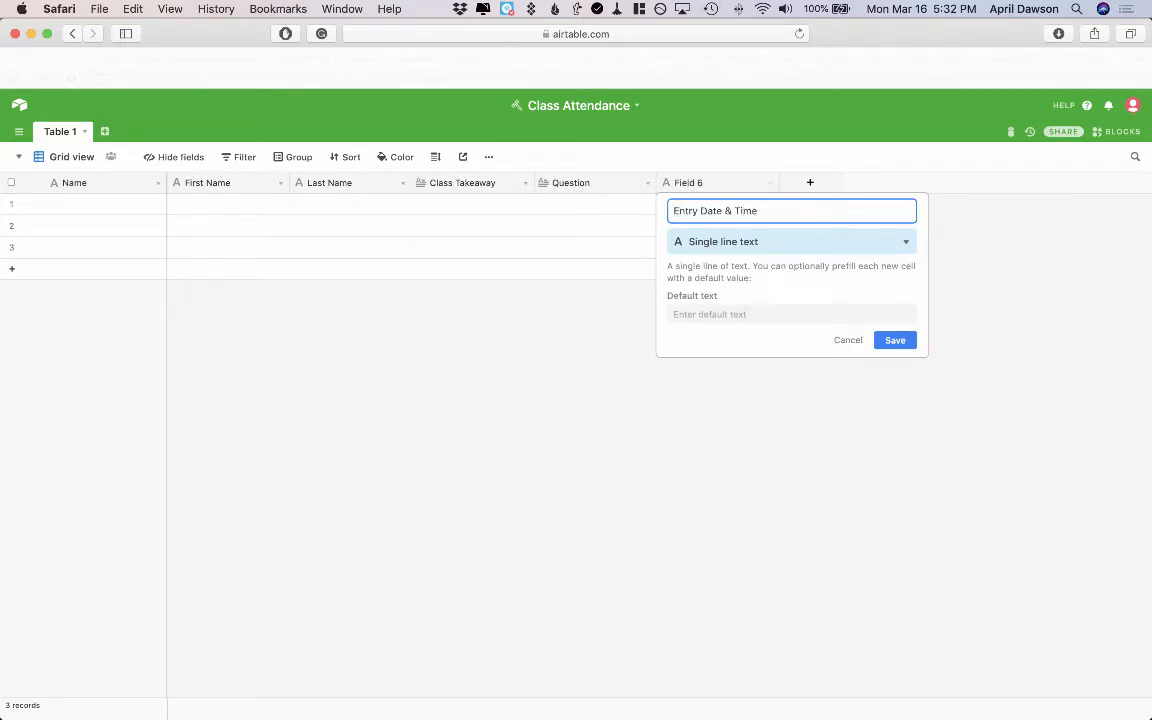
left_click(906, 242)
scroll(782, 470, "down", 5)
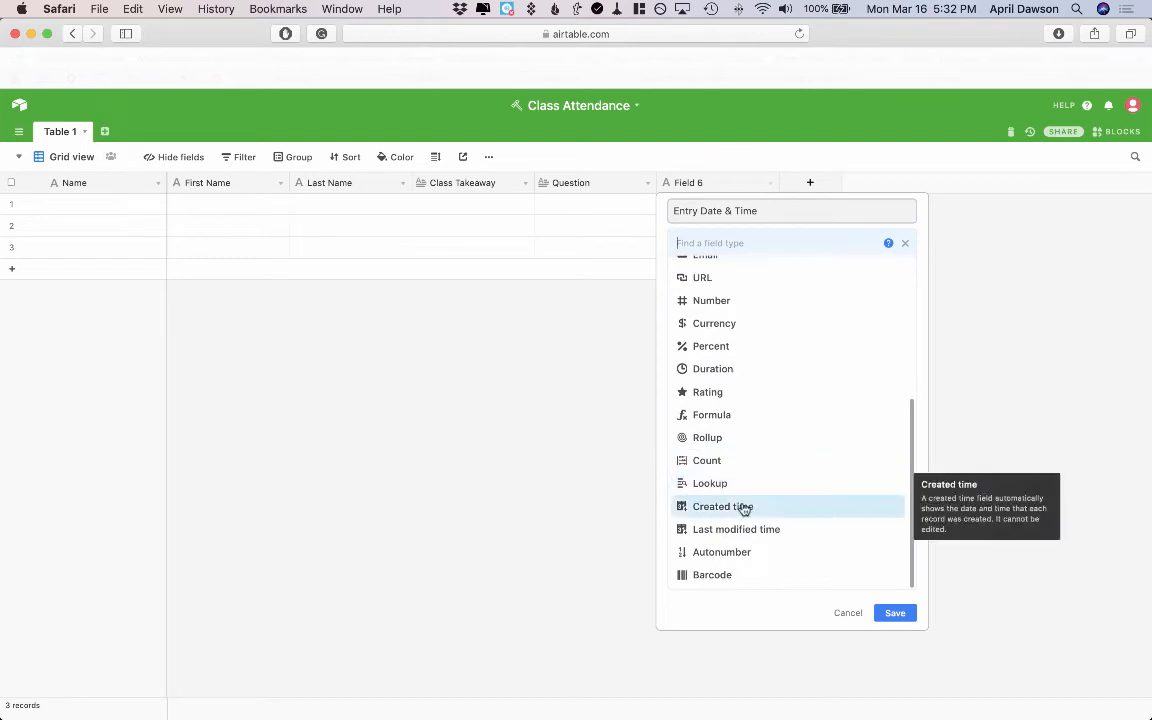
left_click(744, 507)
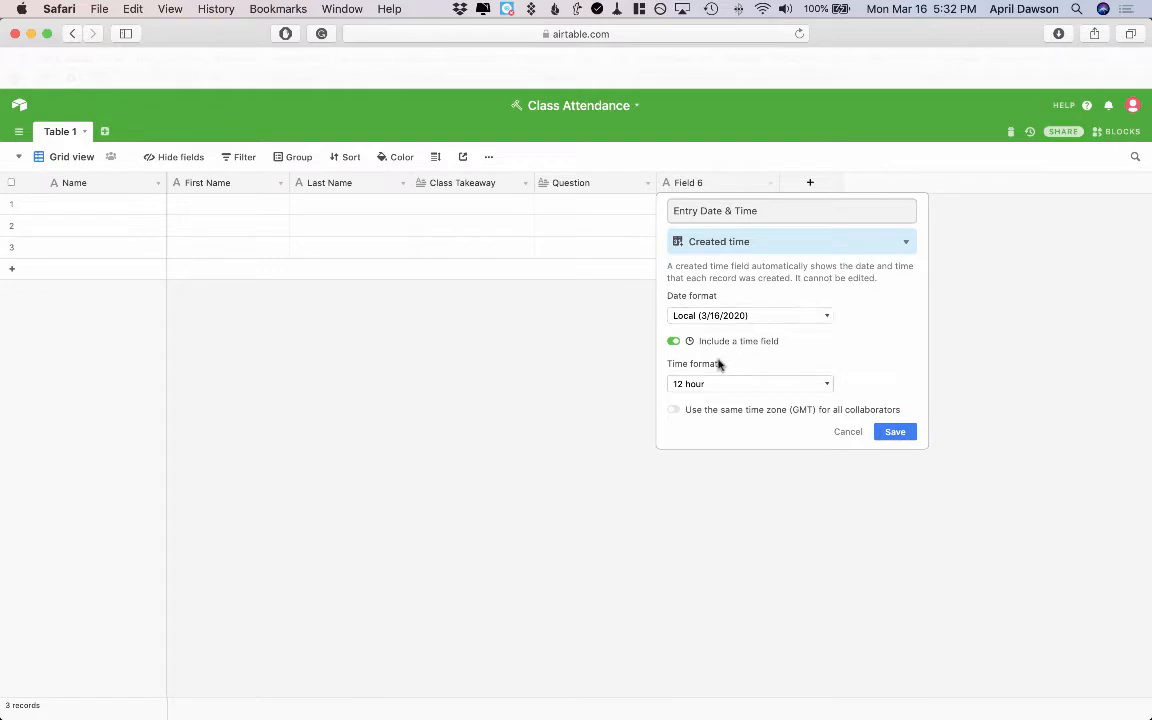
left_click(895, 438)
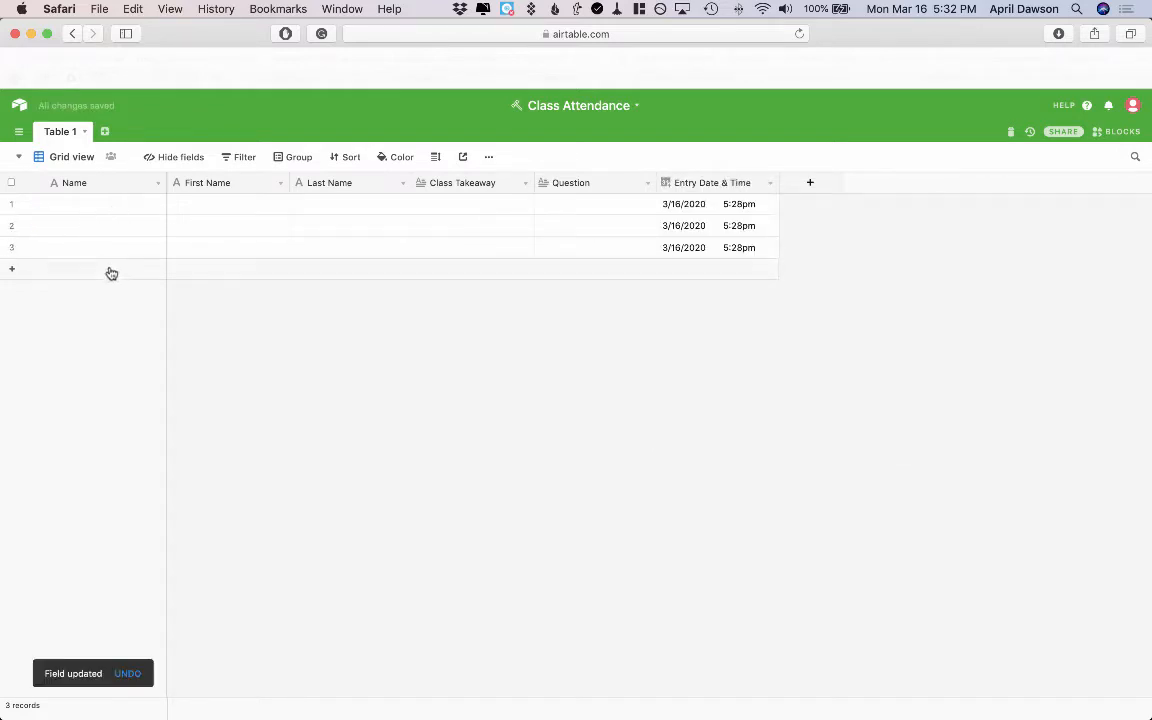
Delete all three empty records from the table
left_click(12, 204)
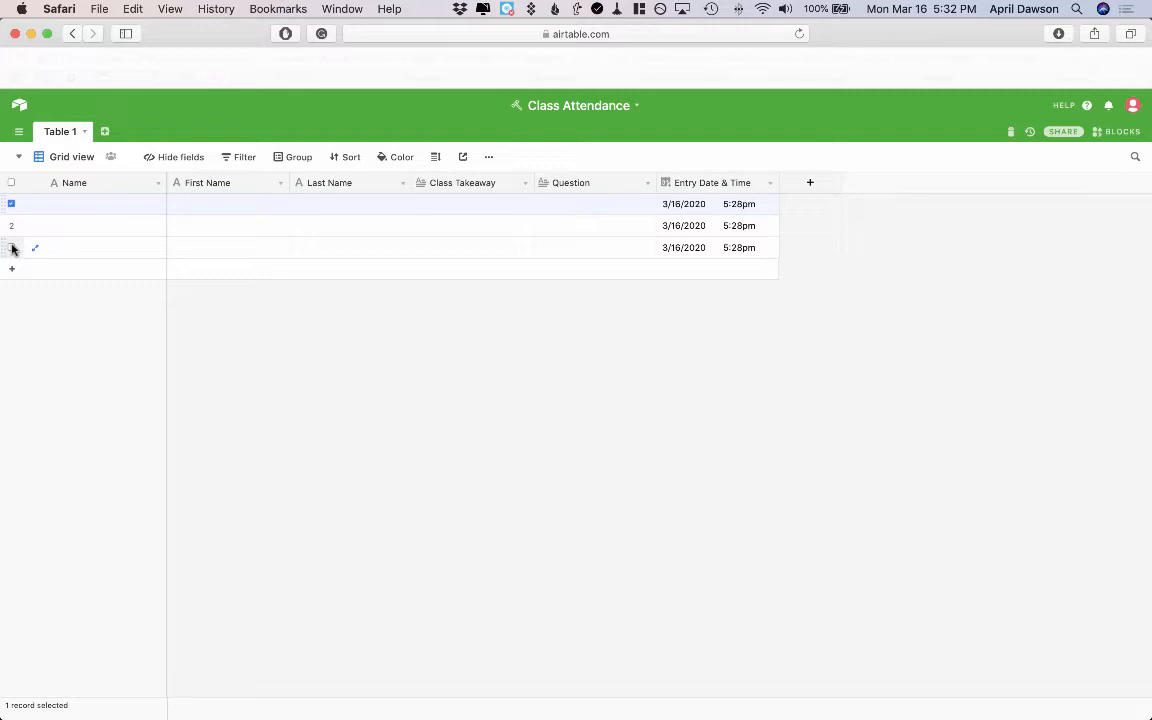
left_click(12, 248, "shift")
right_click(82, 247)
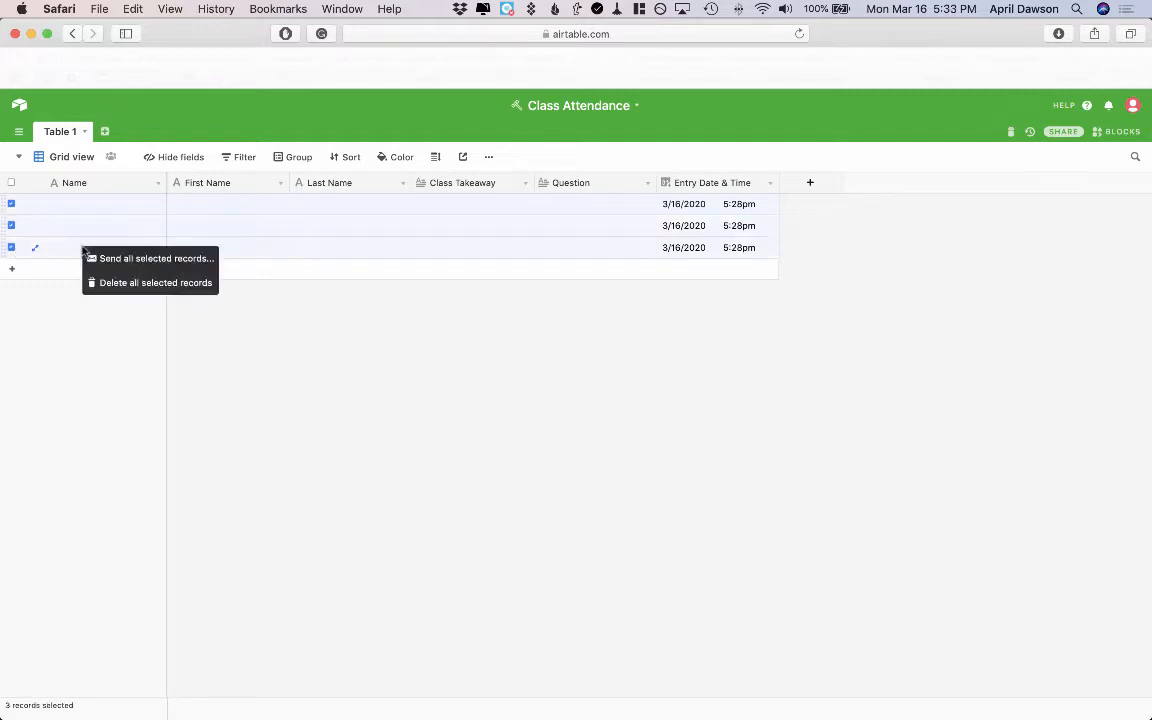
left_click(104, 286)
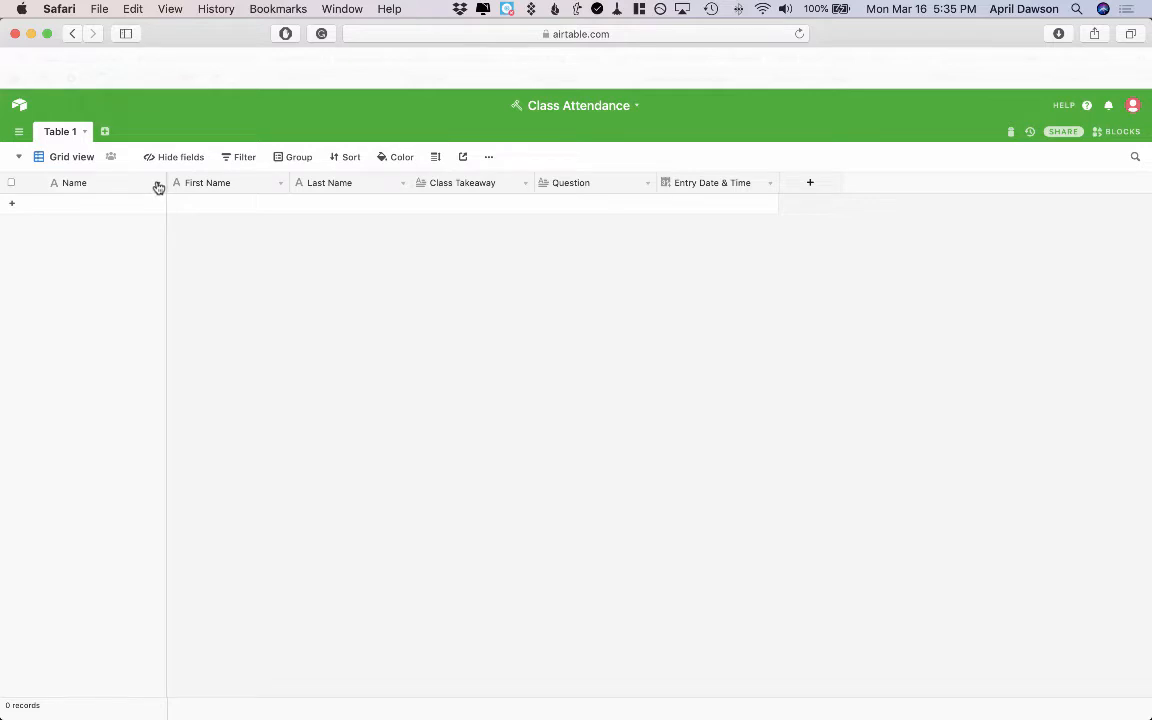
Convert the Name field to a Formula field with {First Name} & " " & {Last Name}
left_click(157, 185)
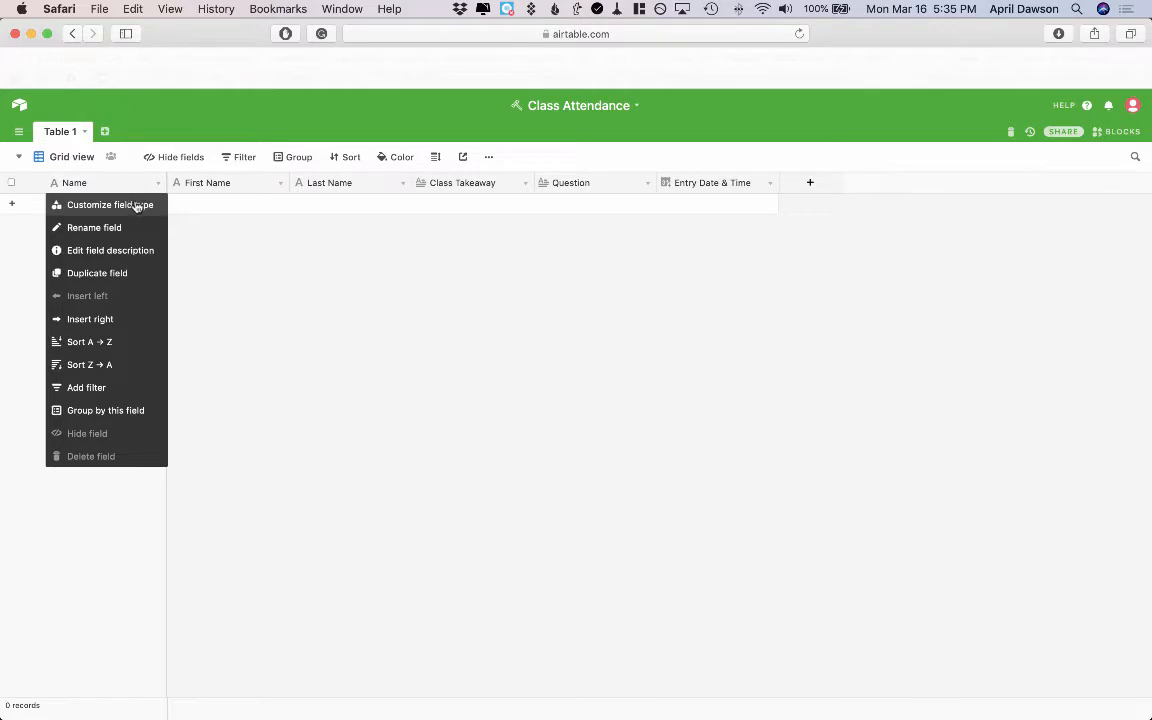
left_click(137, 206)
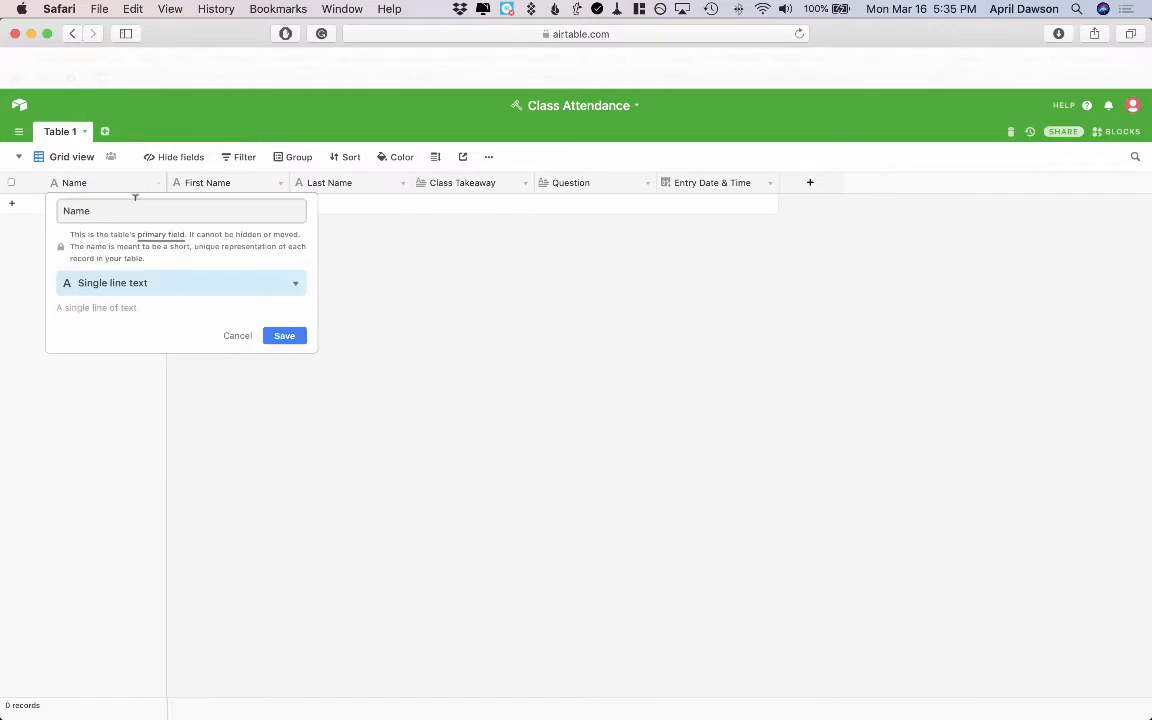
left_click(293, 286)
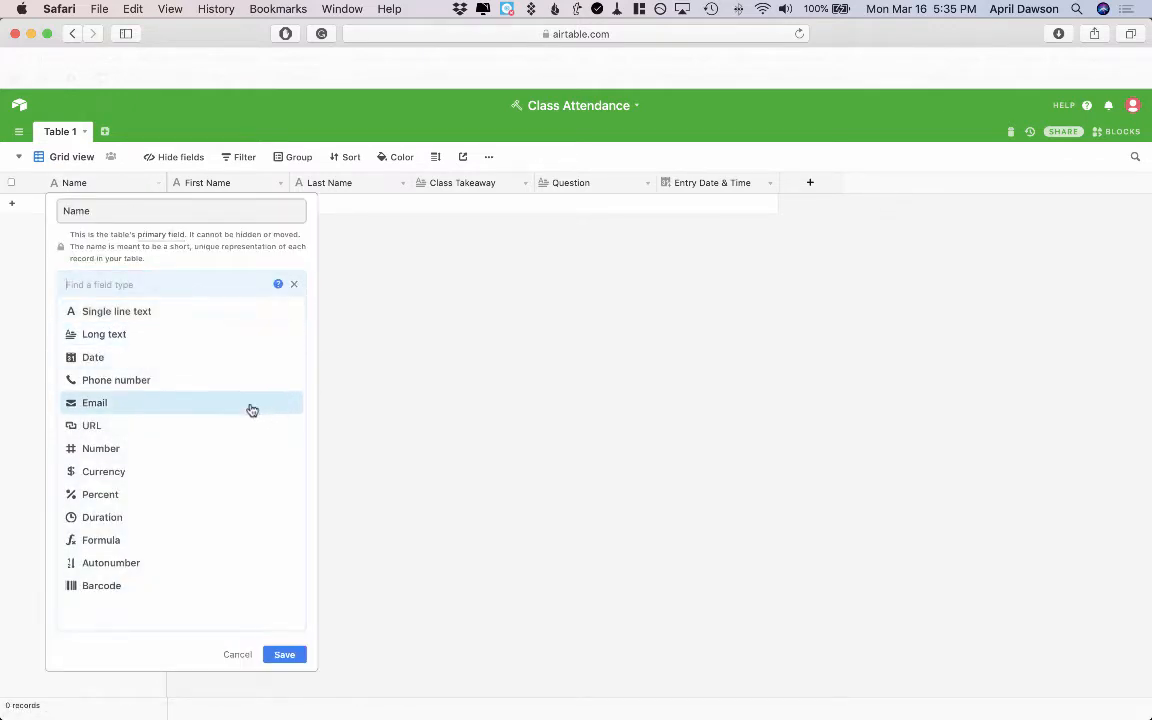
left_click(249, 543)
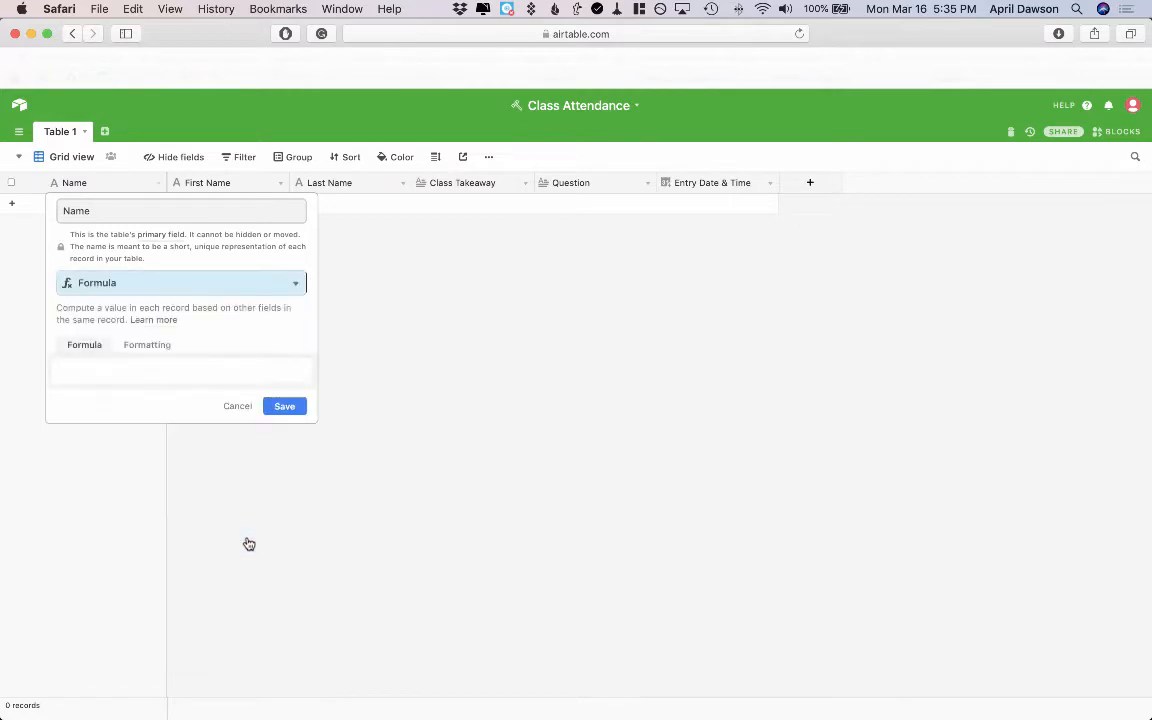
left_click(217, 366)
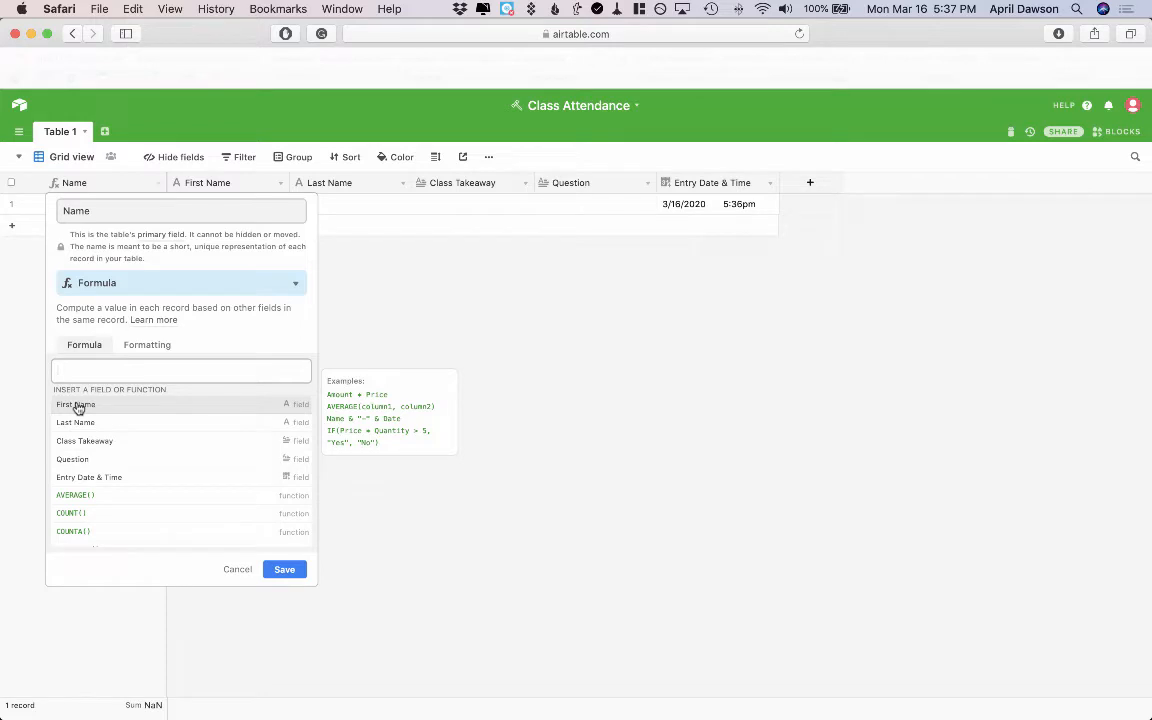
left_click(78, 405)
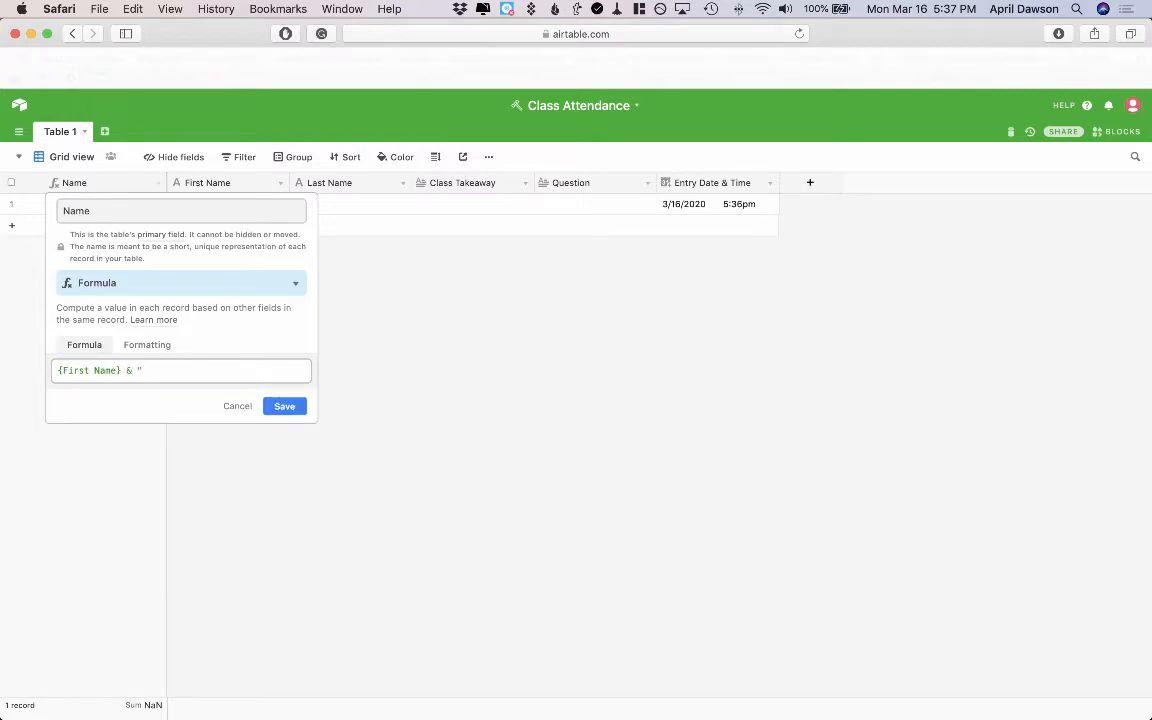
type("\" &")
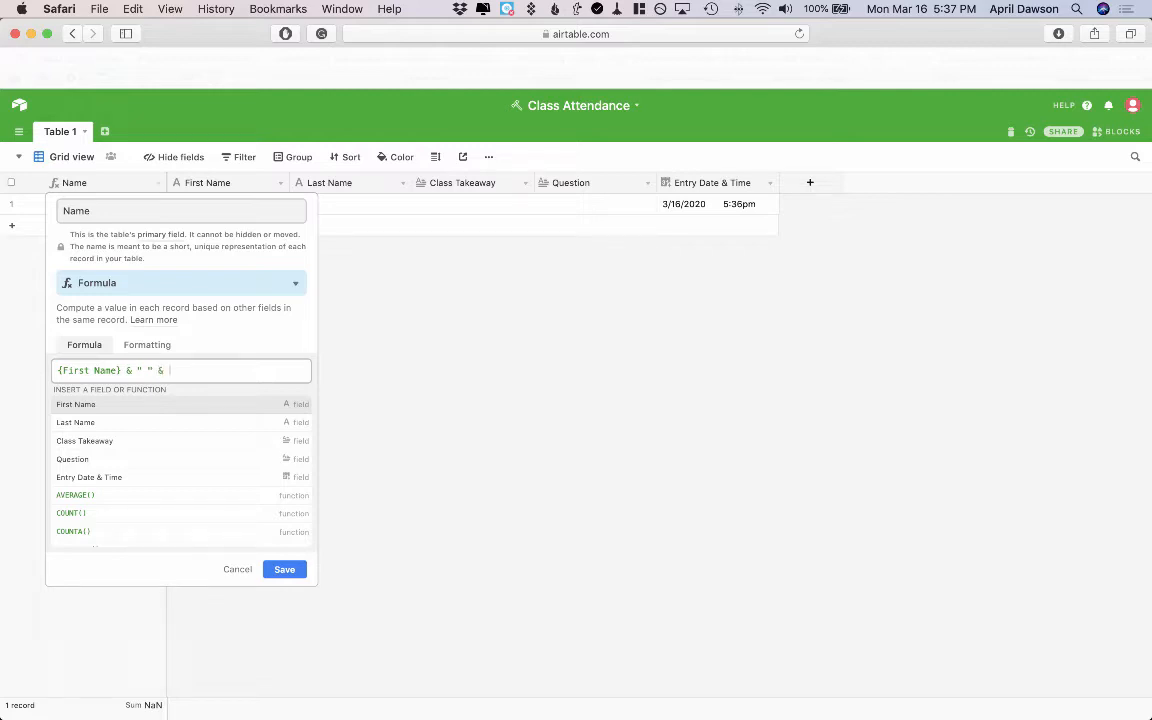
left_click(75, 423)
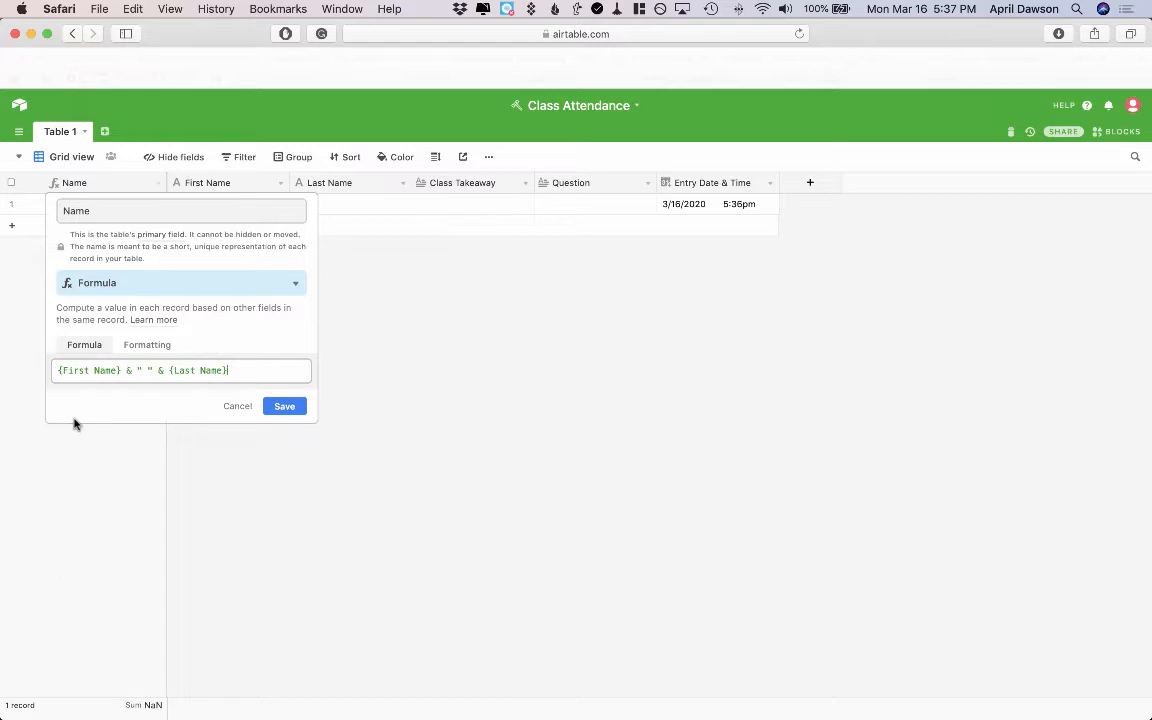
left_click(284, 406)
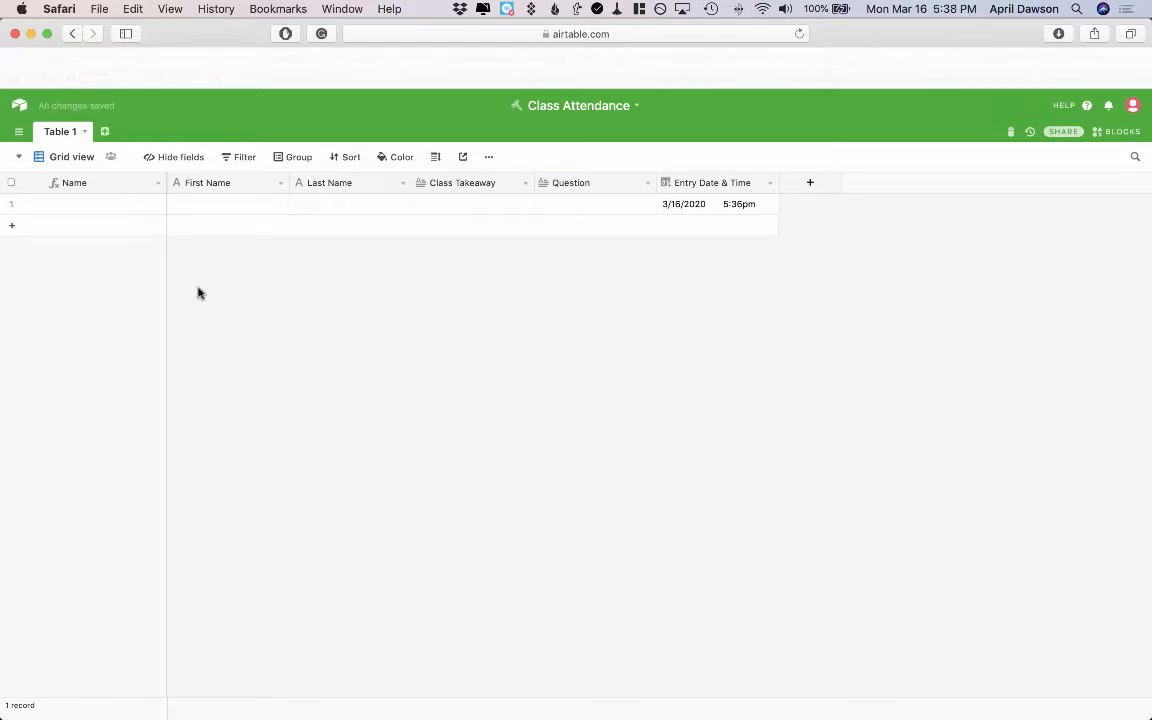
Enter a test record with a student's first name and last name
left_click(253, 205)
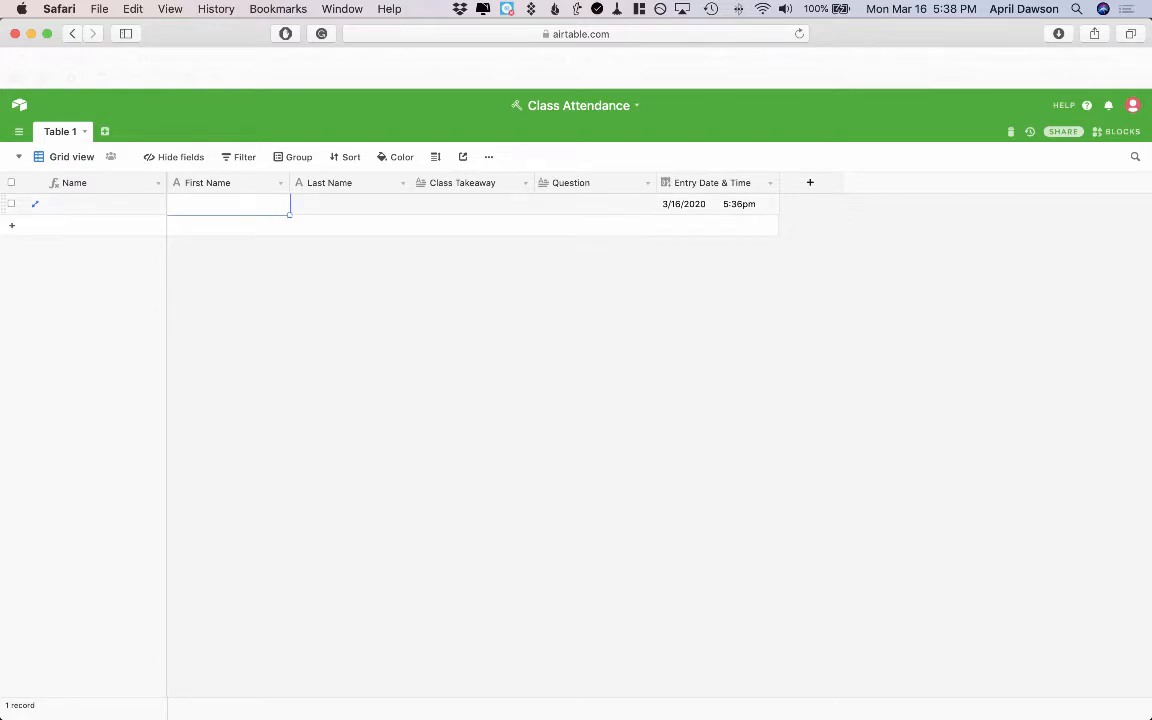
key("Tab")
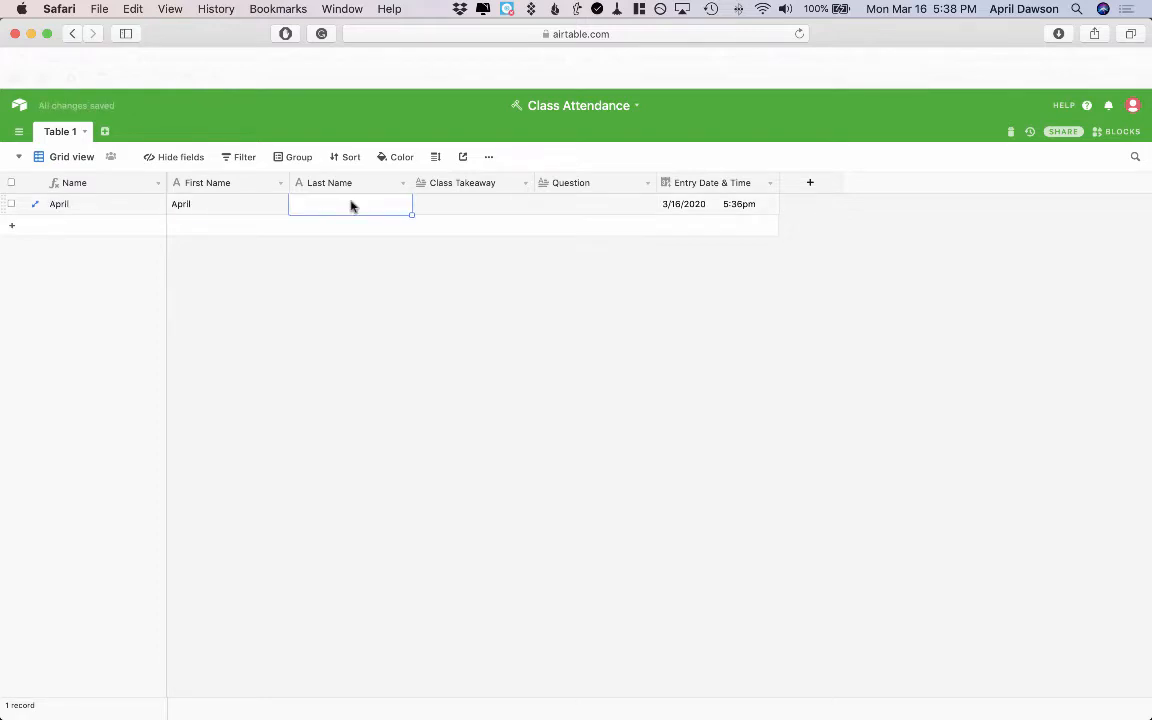
left_click(335, 299)
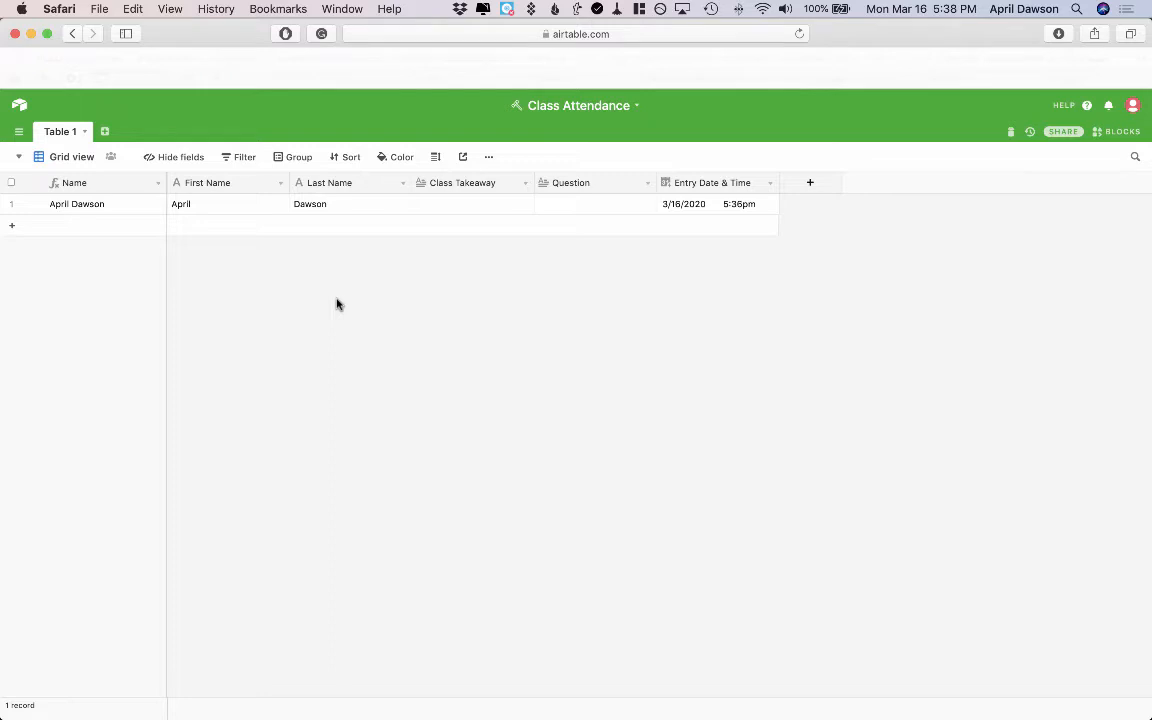
Add a Form view named Attendance Form
left_click(20, 160)
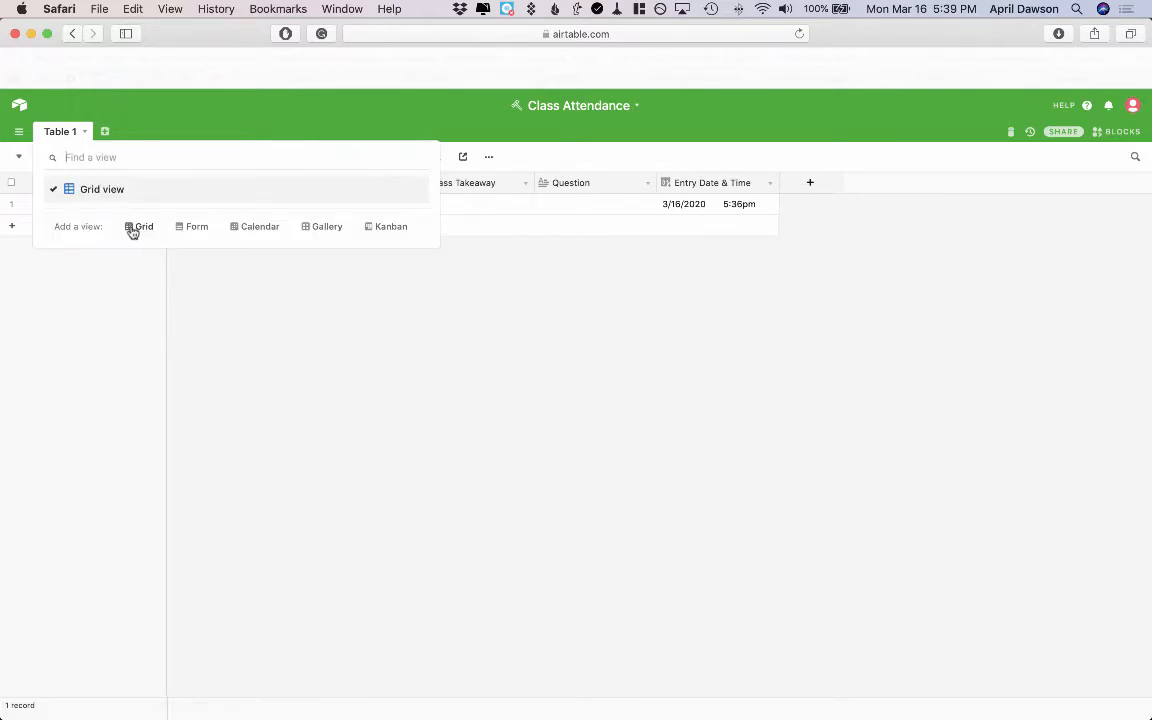
left_click(193, 227)
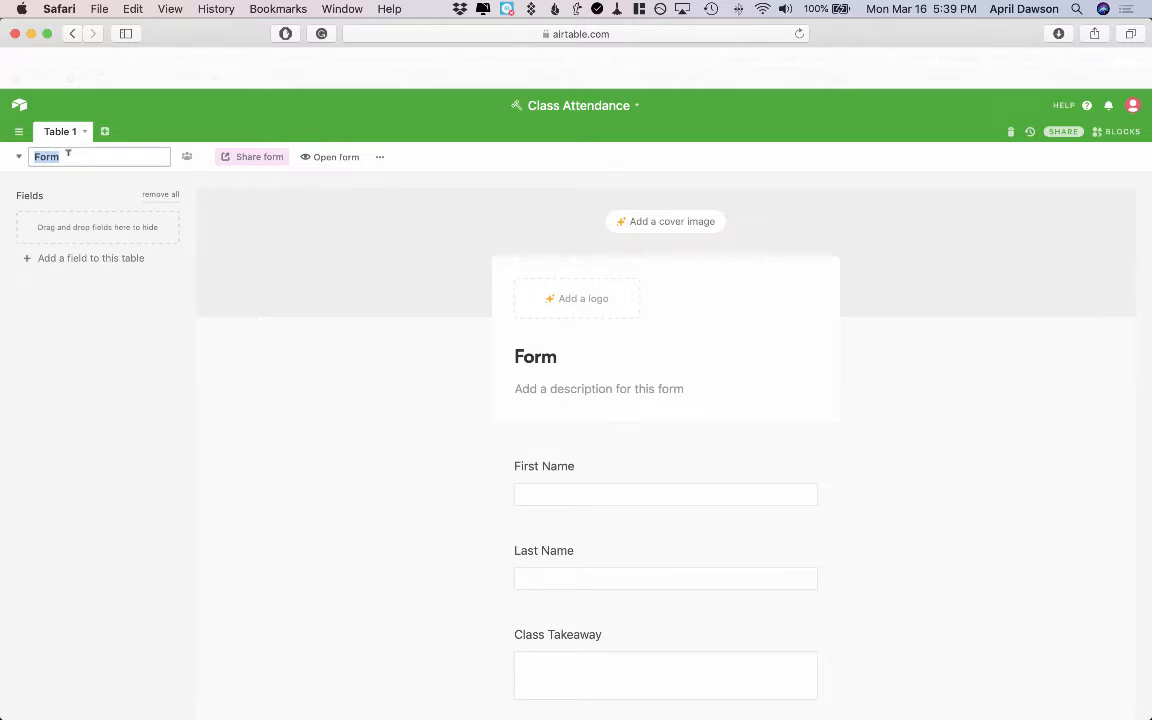
type("Attendance")
left_click(237, 360)
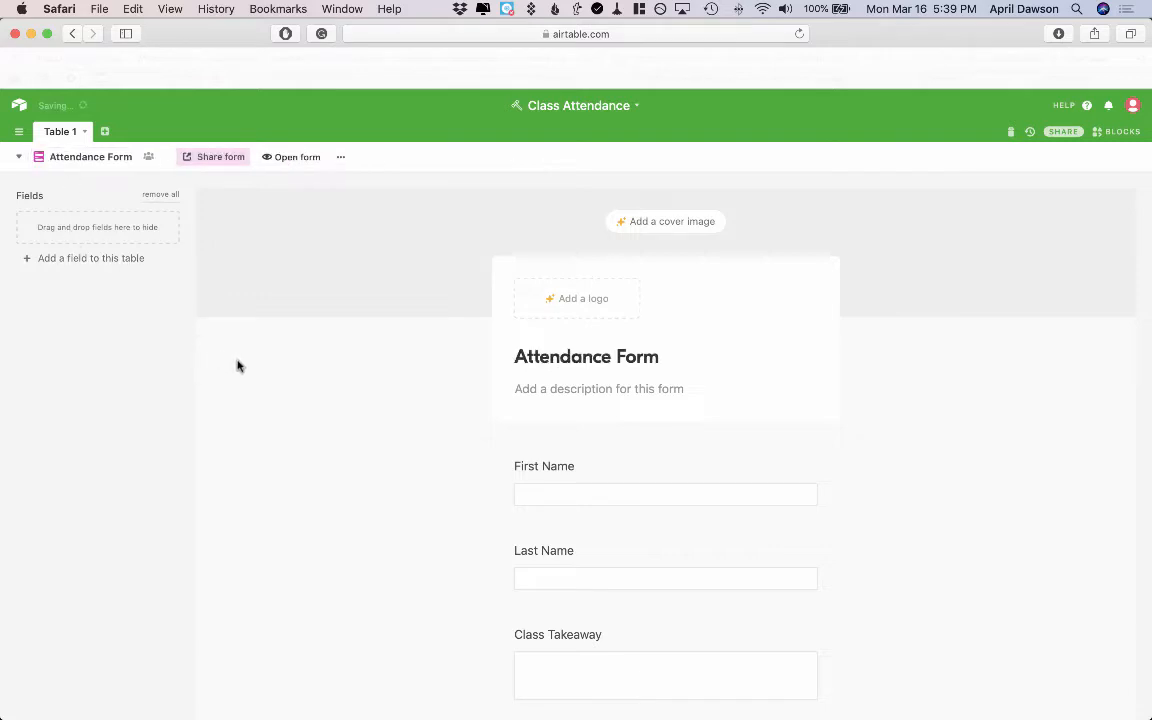
Make the First Name, Last Name and Class Takeaway fields required in the form
scroll(330, 385, "down", 3)
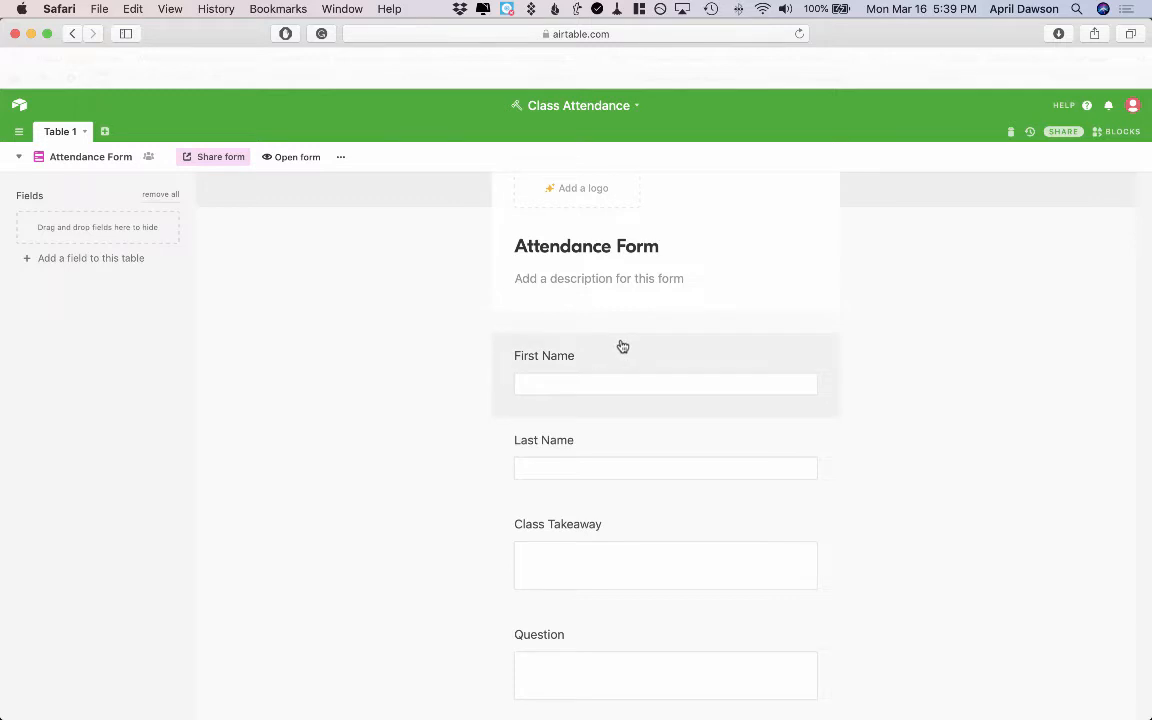
left_click(680, 349)
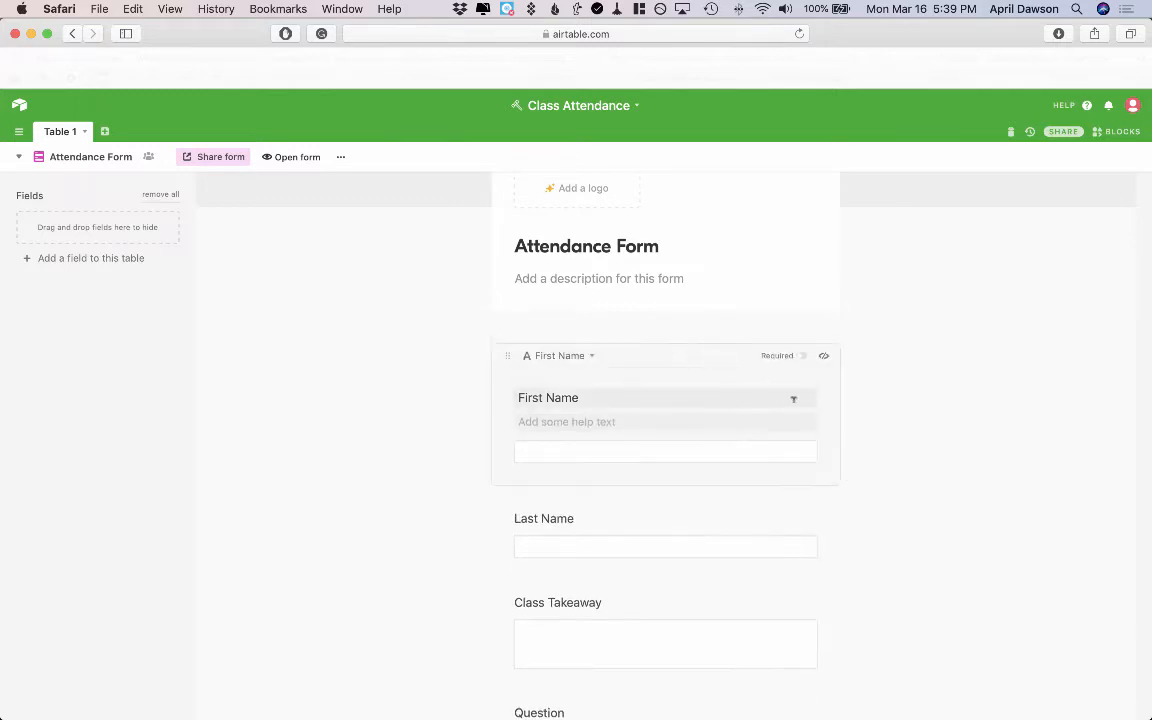
left_click(802, 357)
scroll(876, 475, "down", 3)
left_click(782, 443)
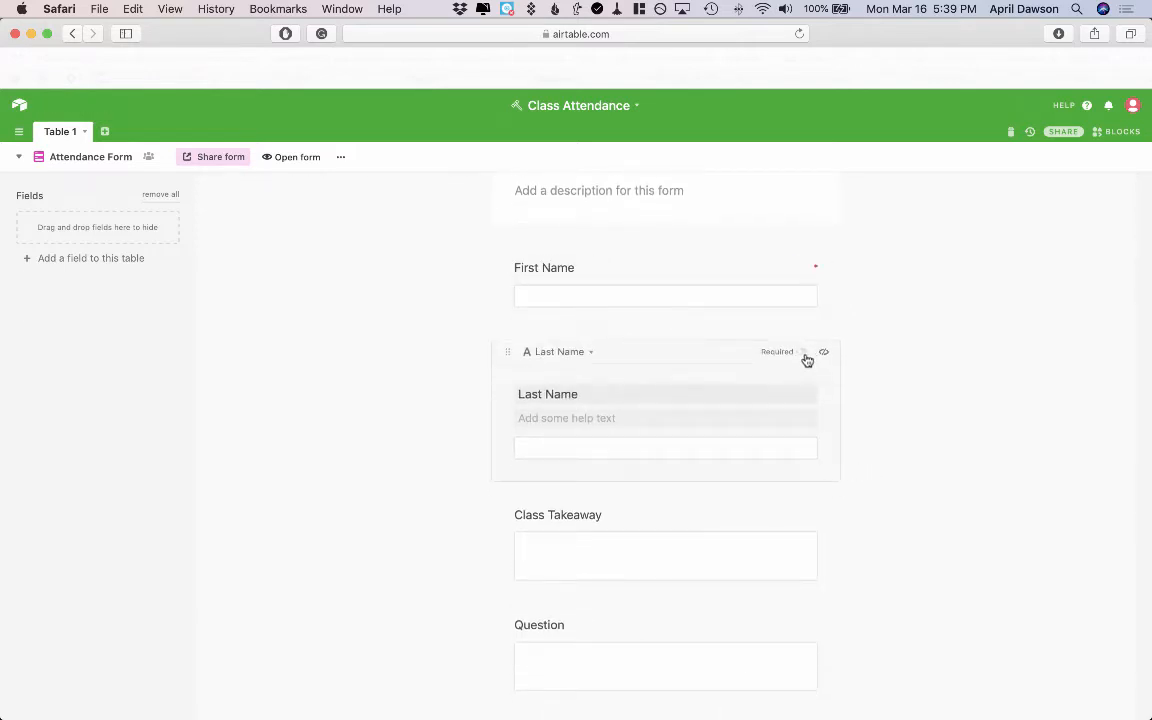
left_click(804, 355)
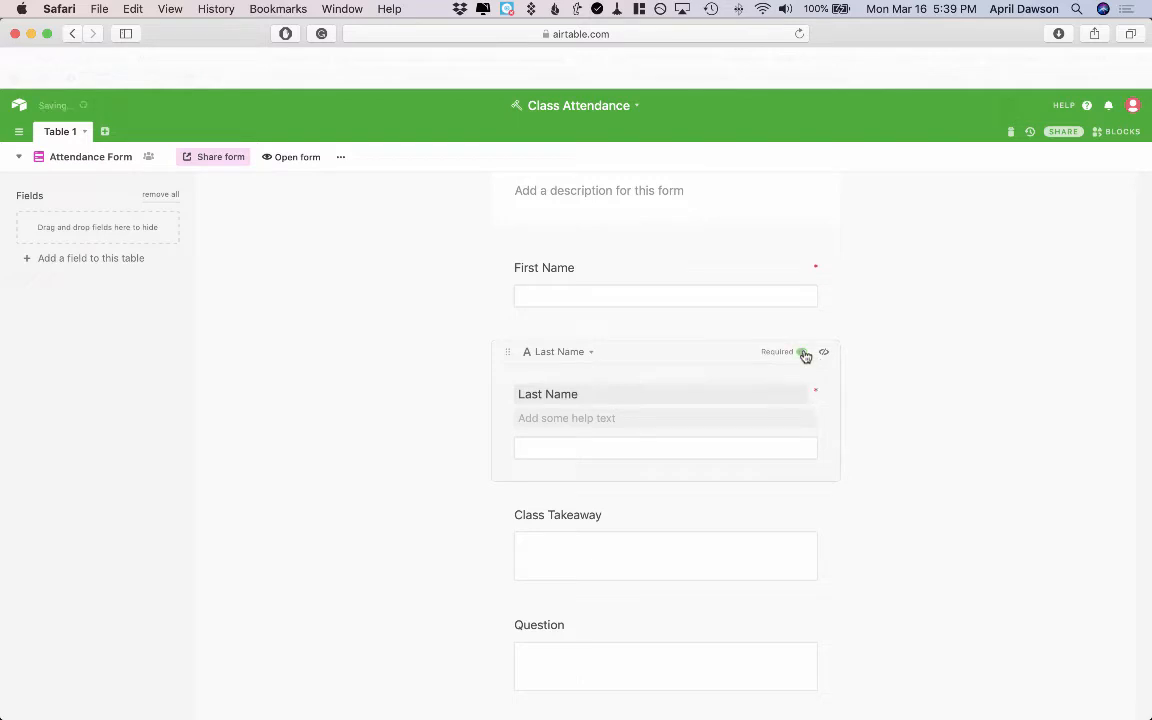
left_click(813, 514)
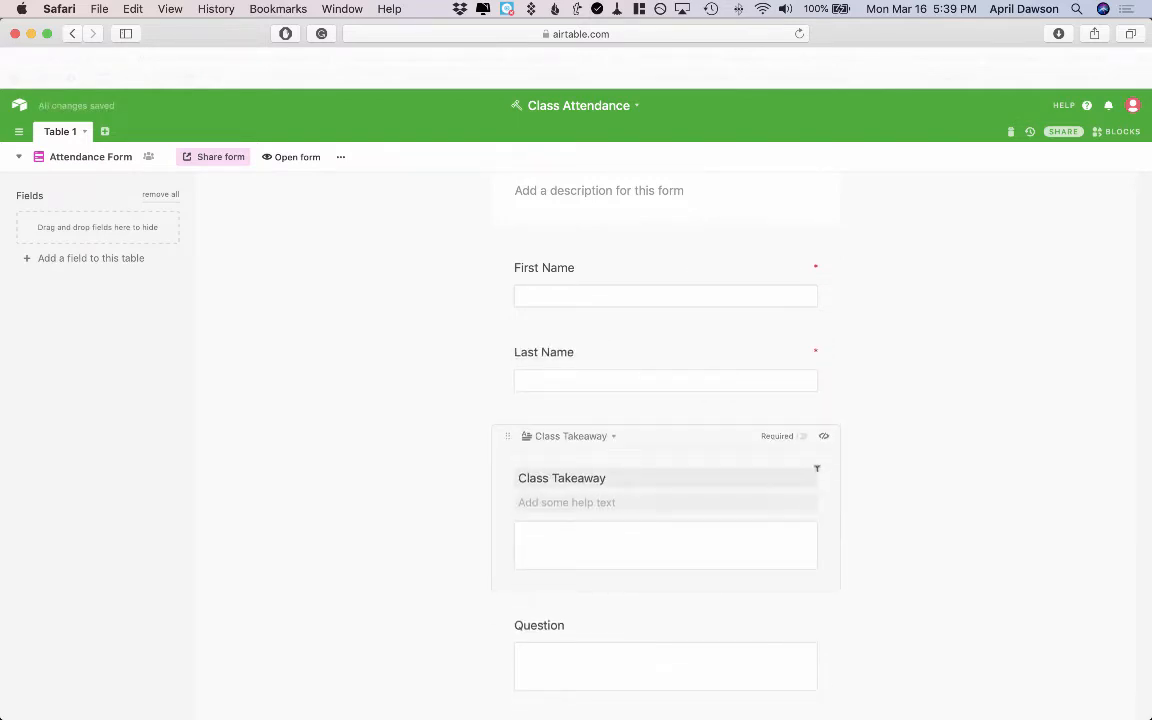
left_click(804, 437)
Relabel the Question form field as "Do you have any questions from class?"
scroll(860, 579, "down", 5)
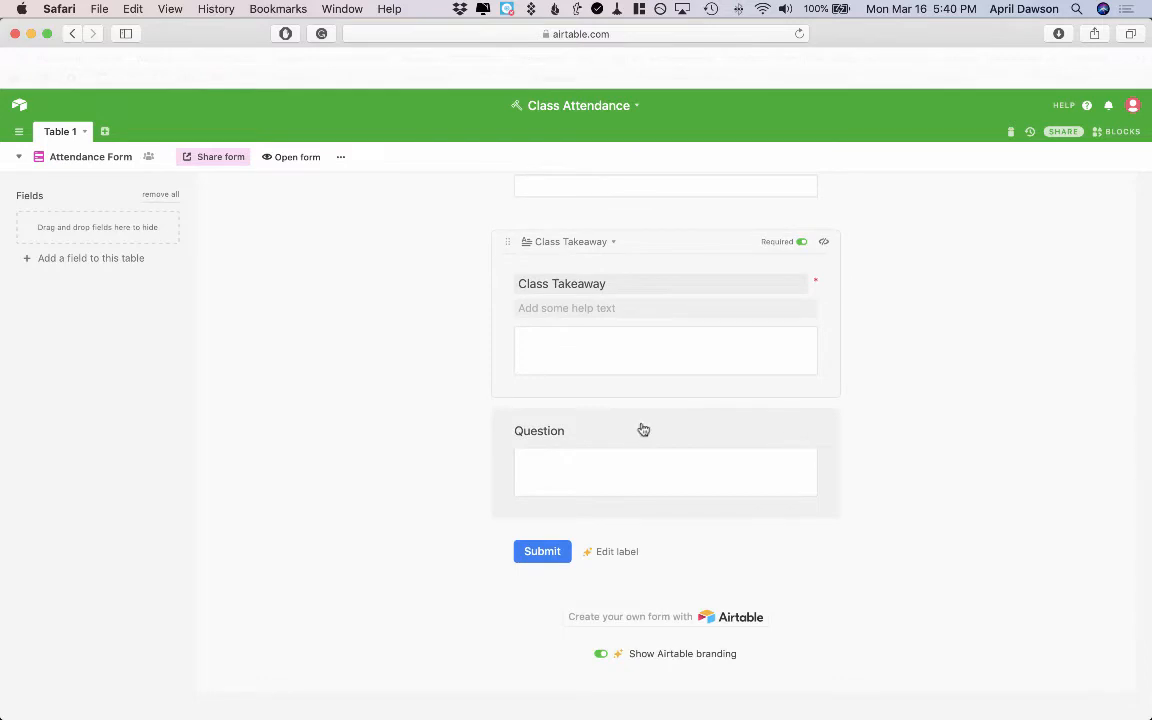
left_click(643, 430)
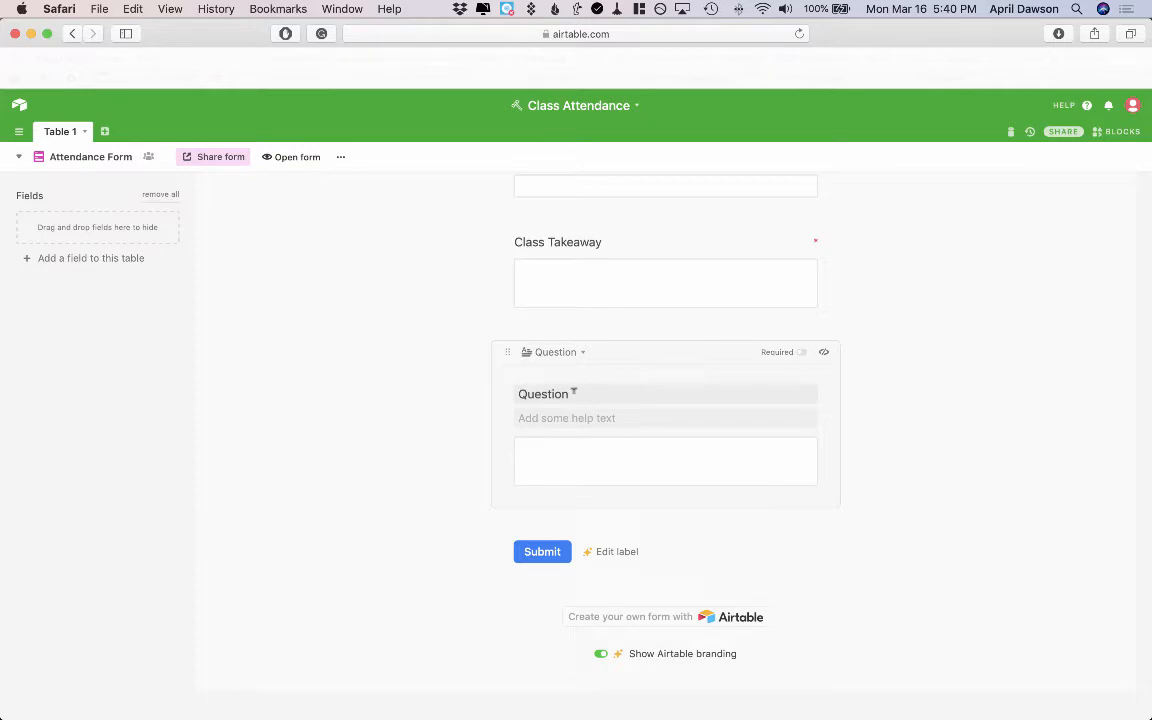
double_click(573, 392)
type("Do you have any questions from class")
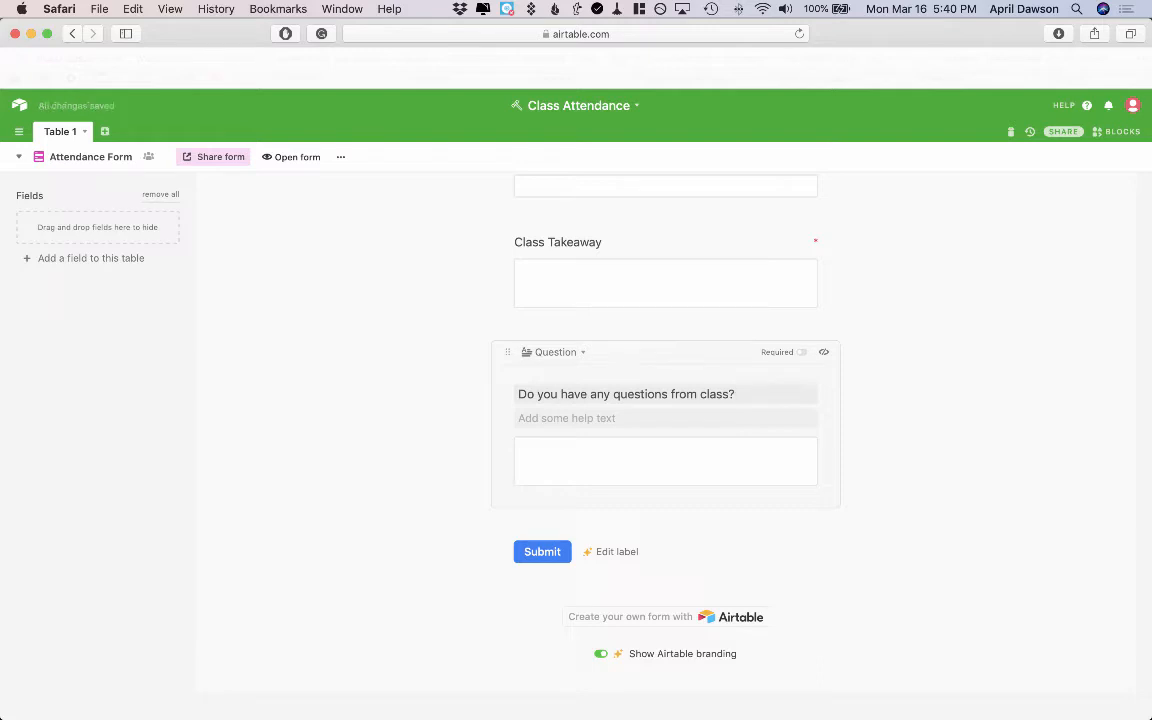
type("?")
left_click(411, 476)
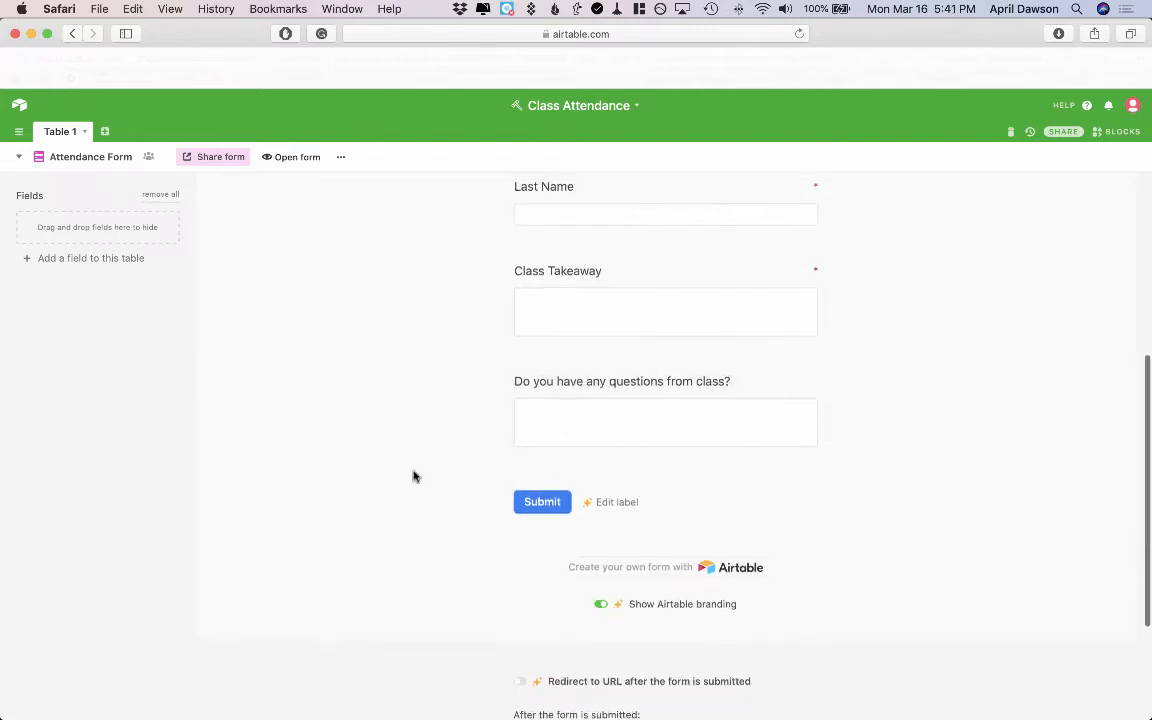
Relabel the Class Takeaway form field as "Write one or two key takeaways you got from today's class."
scroll(411, 476, "up", 2)
left_click(672, 378)
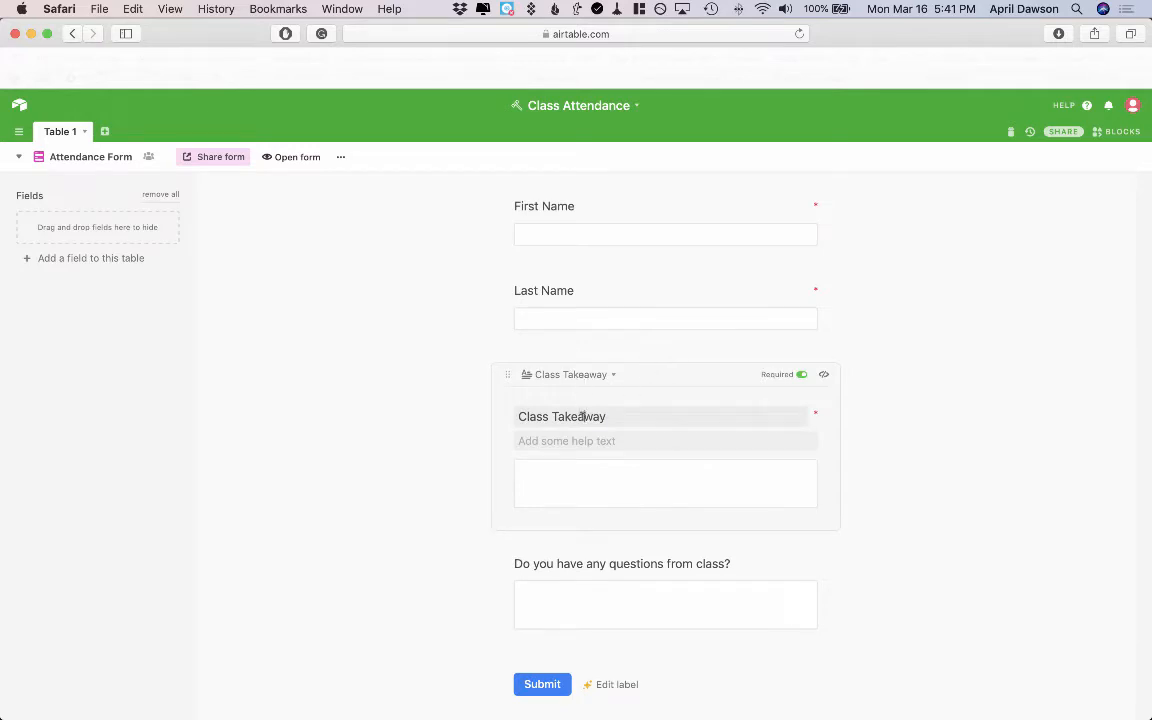
triple_click(582, 416)
key("super+v")
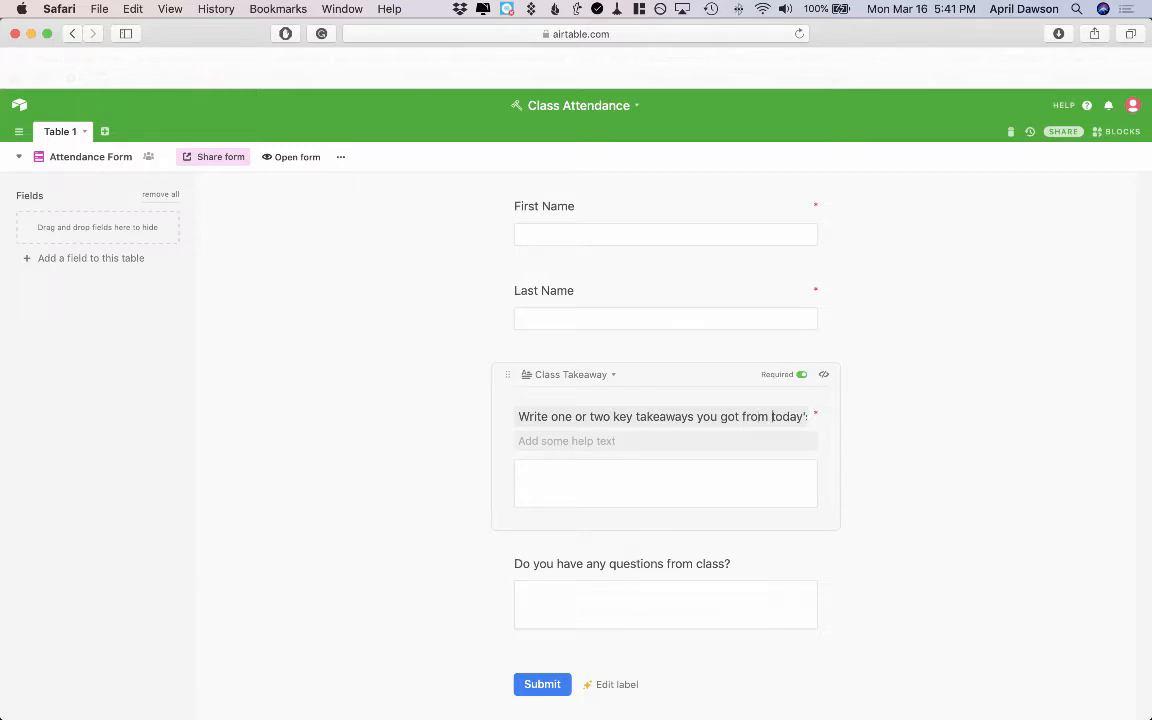
key("super+Right")
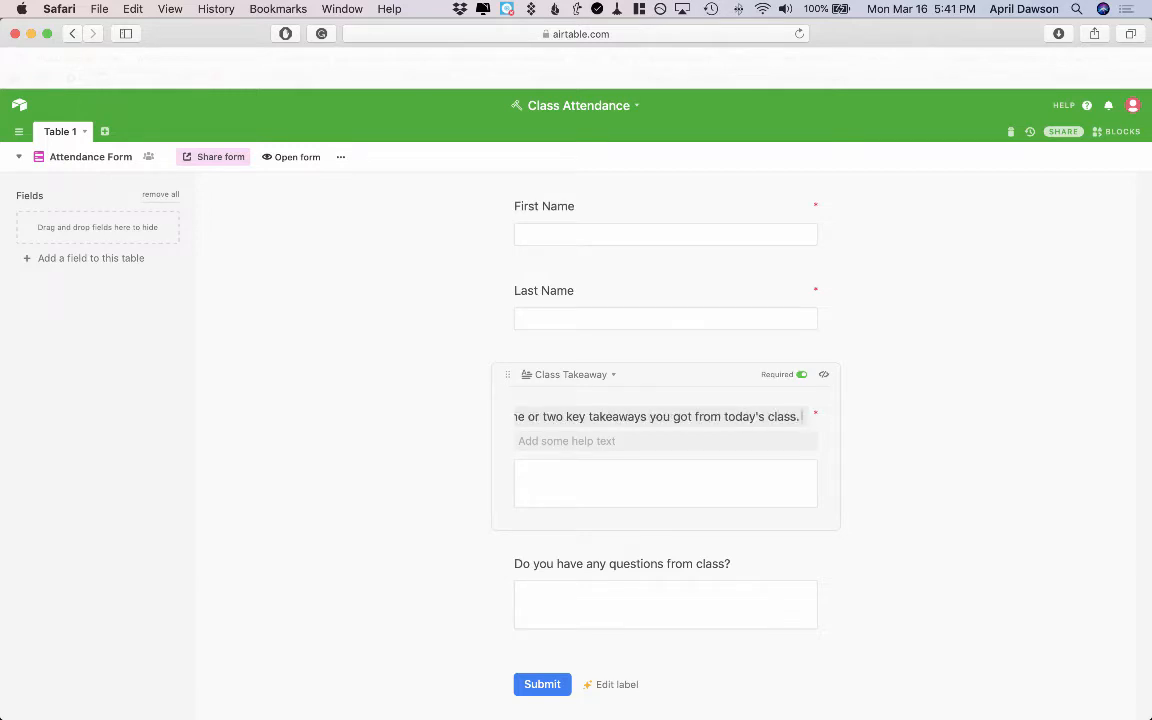
left_click(377, 522)
Open the live Attendance Form in a new browser tab
scroll(377, 522, "up", 3)
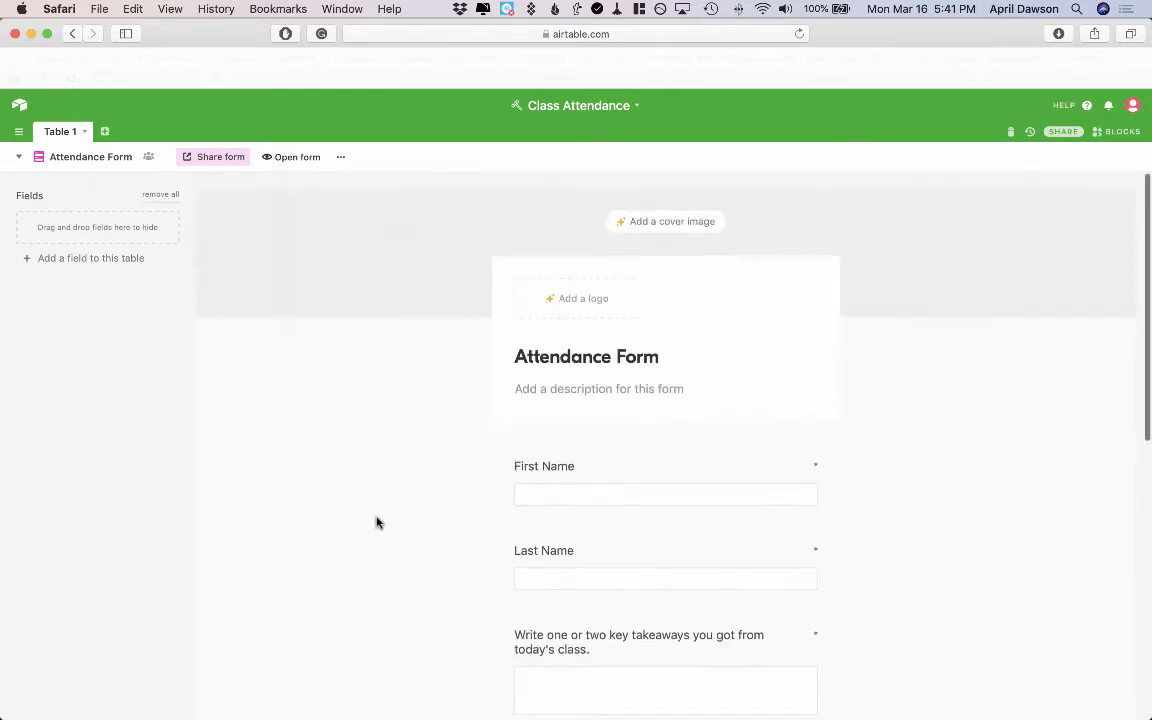
scroll(377, 522, "down", 2)
scroll(377, 522, "up", 2)
scroll(377, 522, "up", 1)
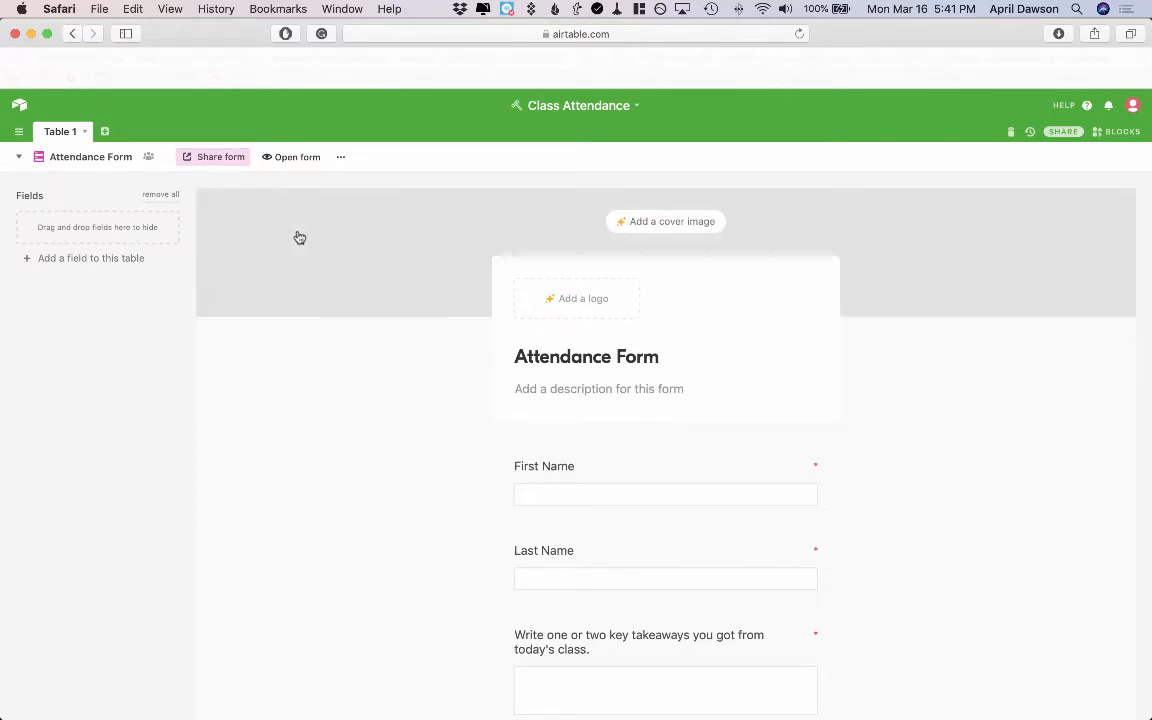
key("super+t")
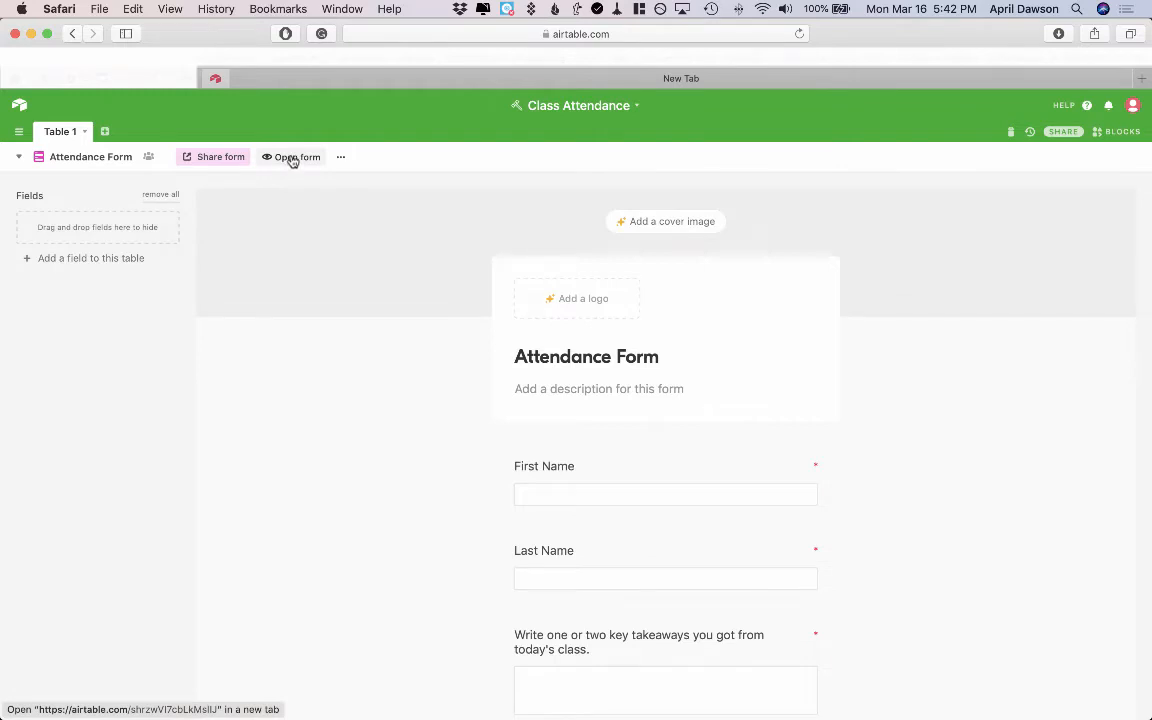
left_click(291, 161)
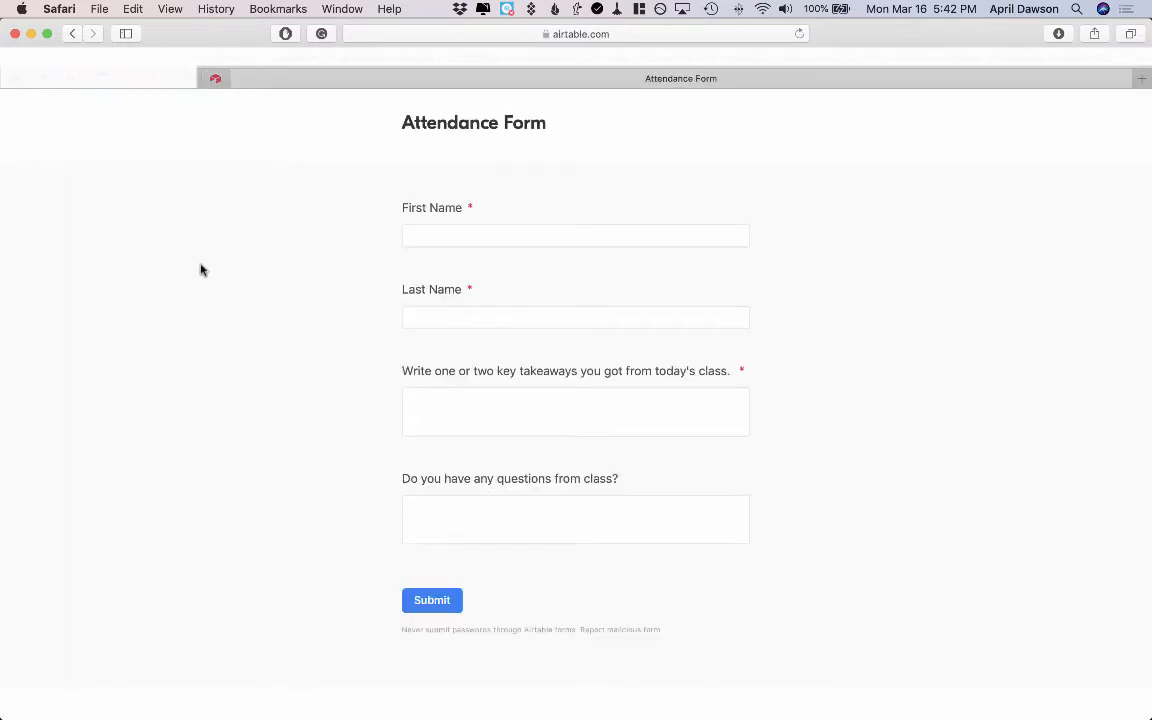
Submit a test entry with a student's first and last name and the takeaway "Disparate impact is not sufficient alone to bring a successful claim under the EP Clause"
left_click(491, 235)
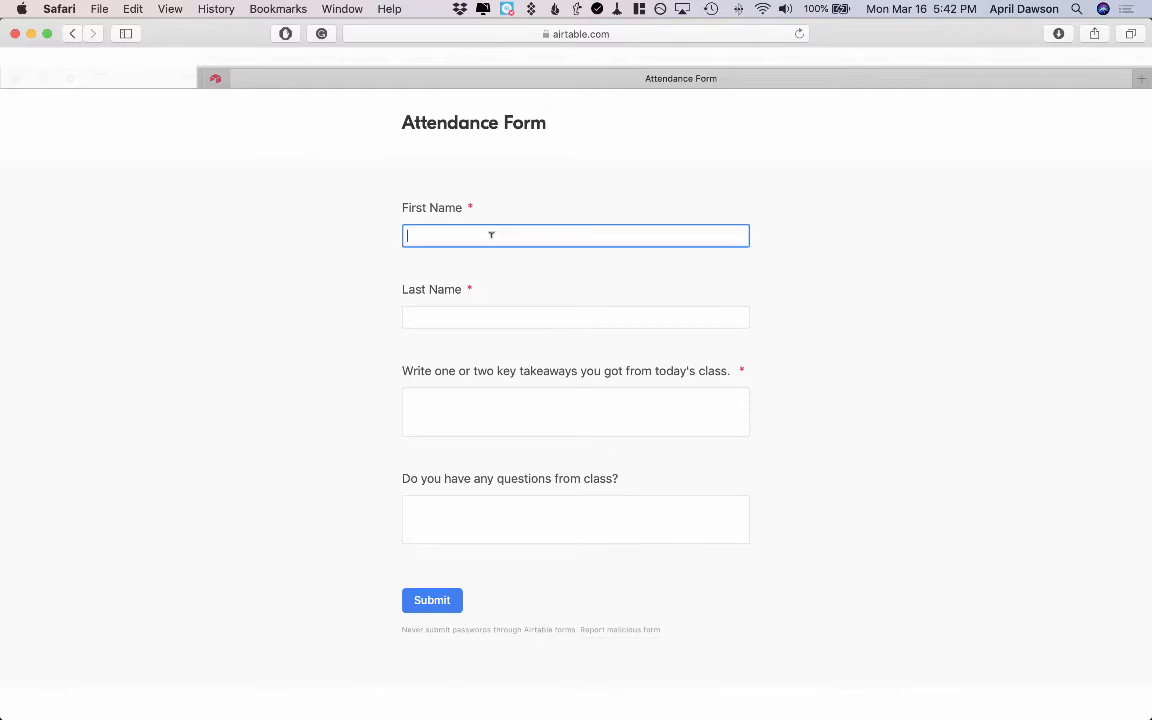
key("Tab")
key("Tab")
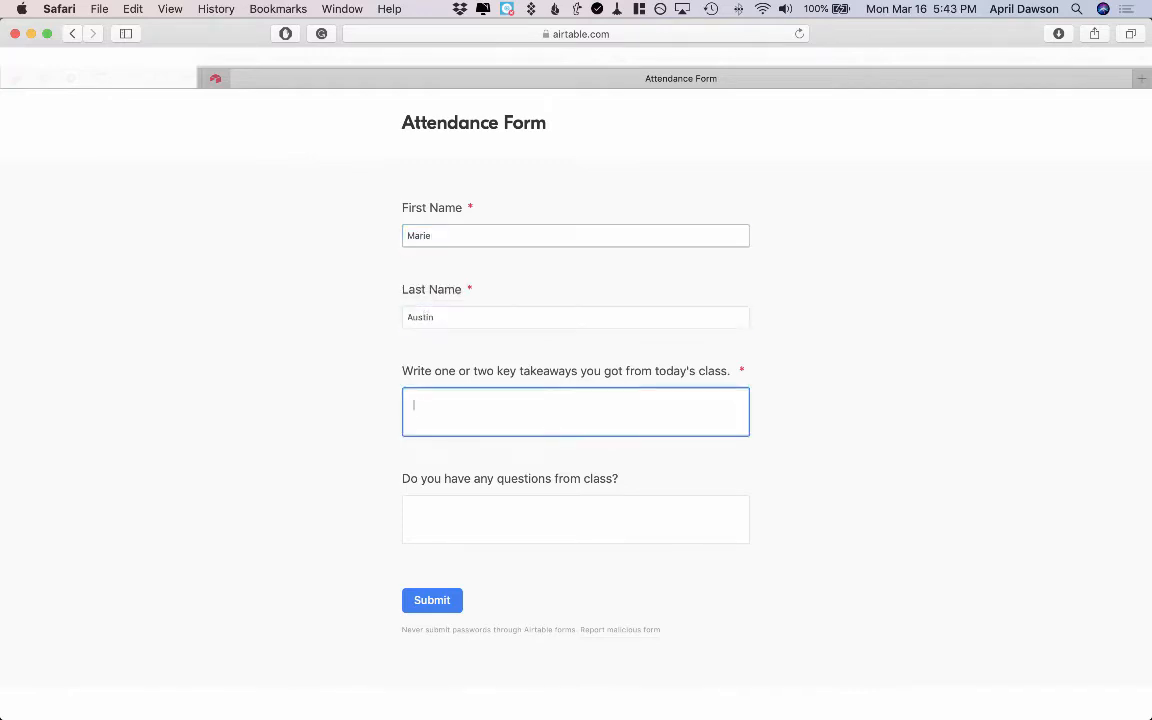
type("Disparate impact is not sufficient alone to bring a successful claim under the EP Clause")
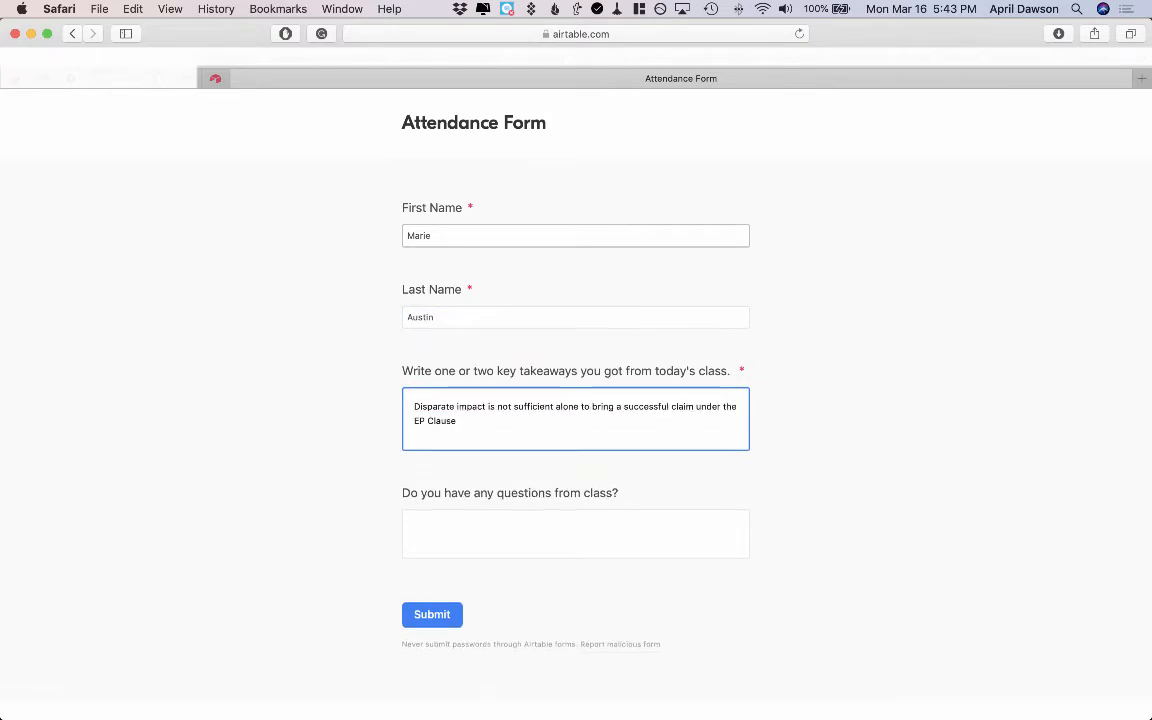
key("Tab")
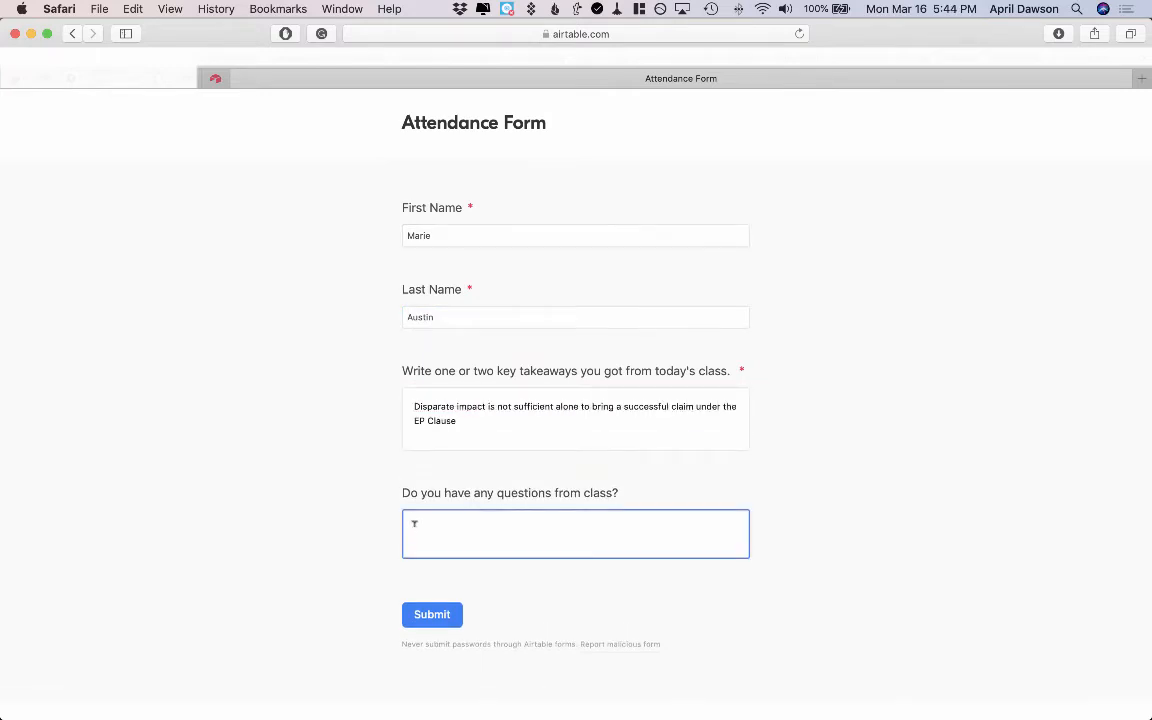
left_click(430, 615)
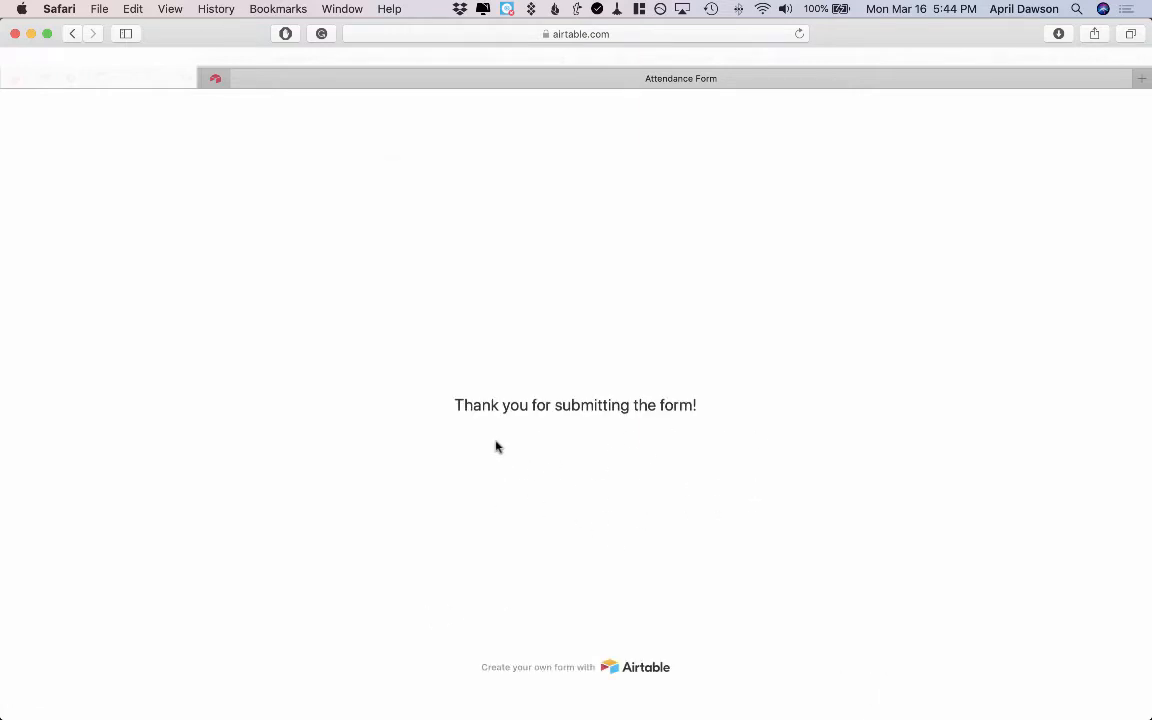
Switch back to the base, open Grid view, and widen the Class Takeaway and Question columns to show the submission
left_click(217, 79)
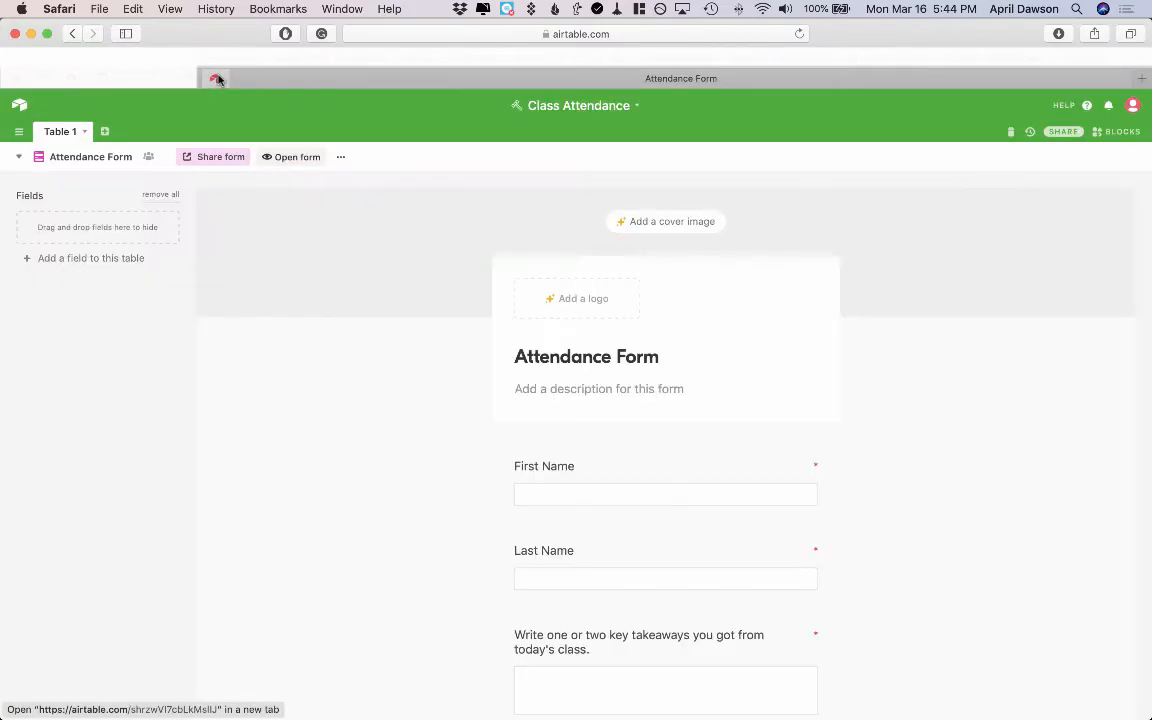
left_click(23, 160)
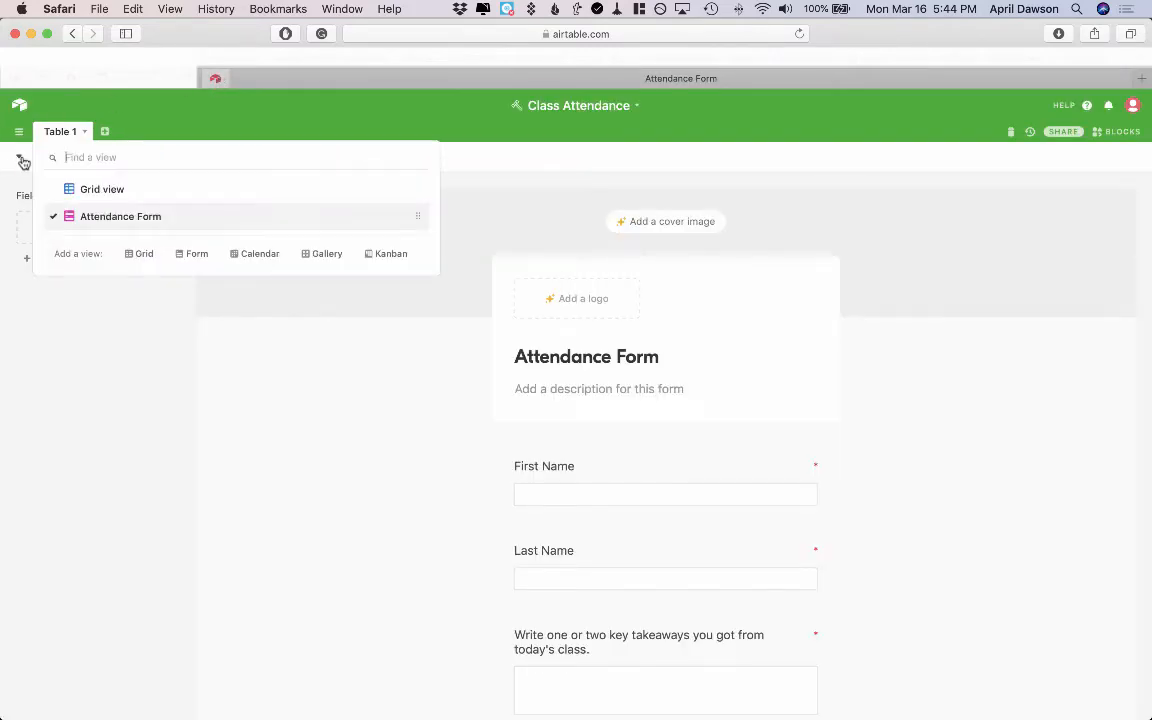
left_click(74, 196)
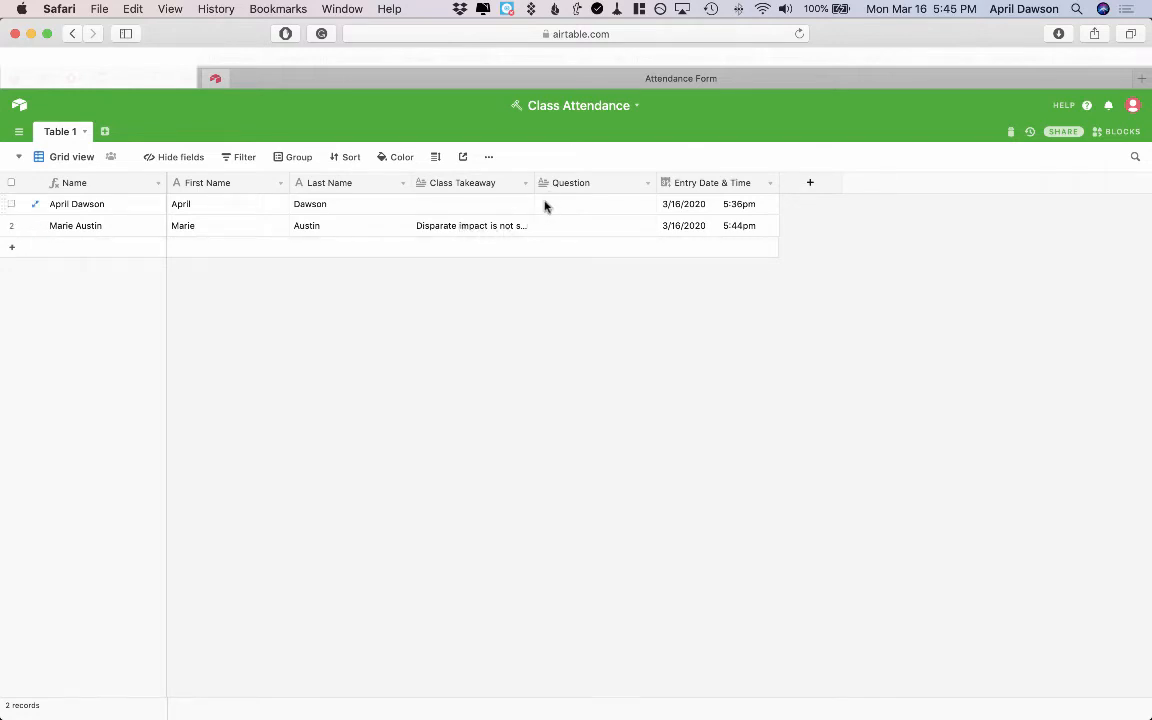
left_click_drag(536, 182, 731, 205)
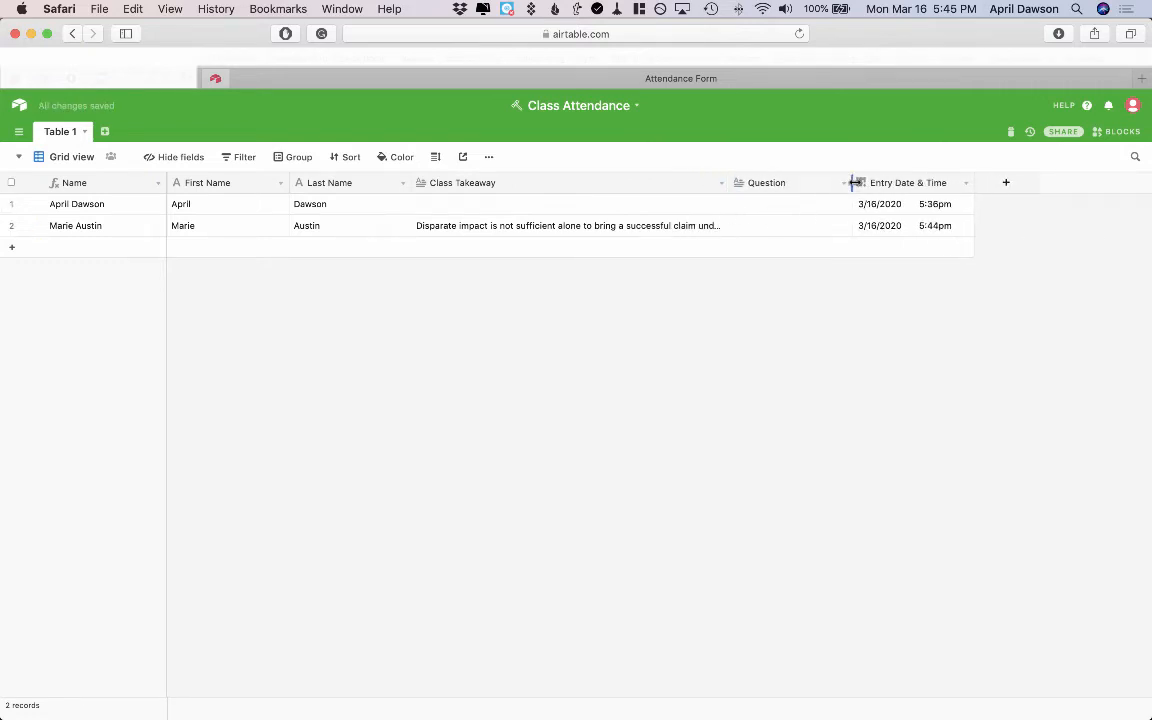
left_click_drag(853, 183, 1008, 201)
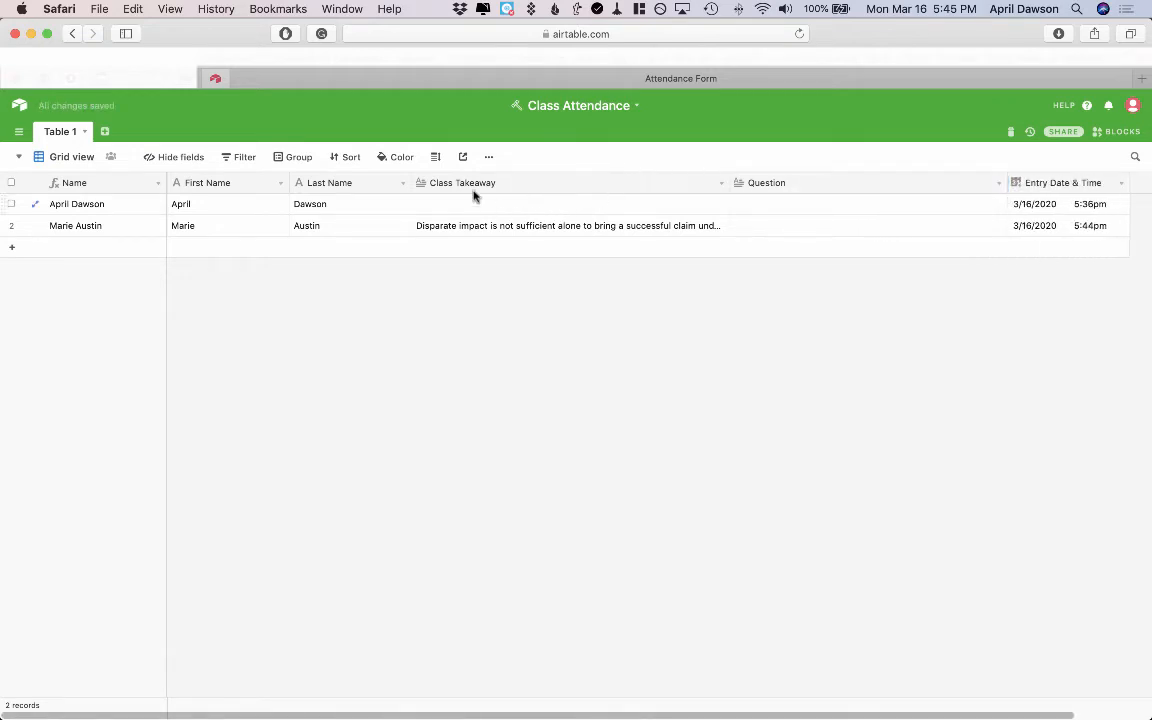
left_click_drag(411, 181, 369, 177)
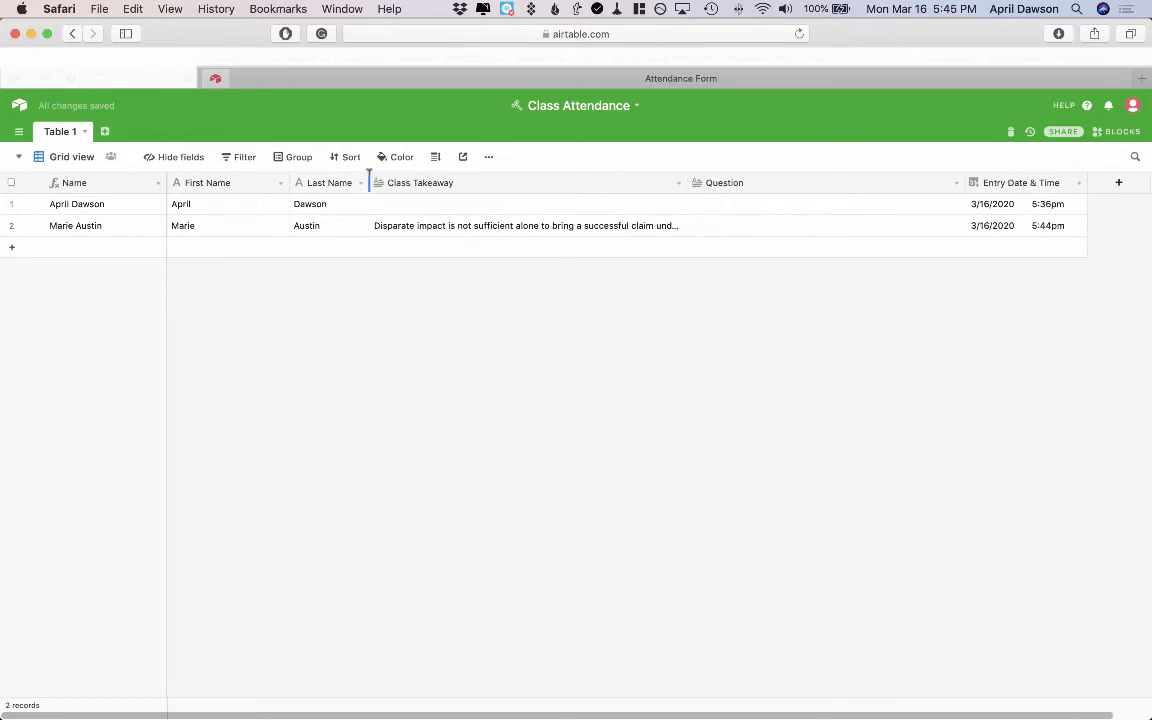
left_click_drag(288, 181, 246, 174)
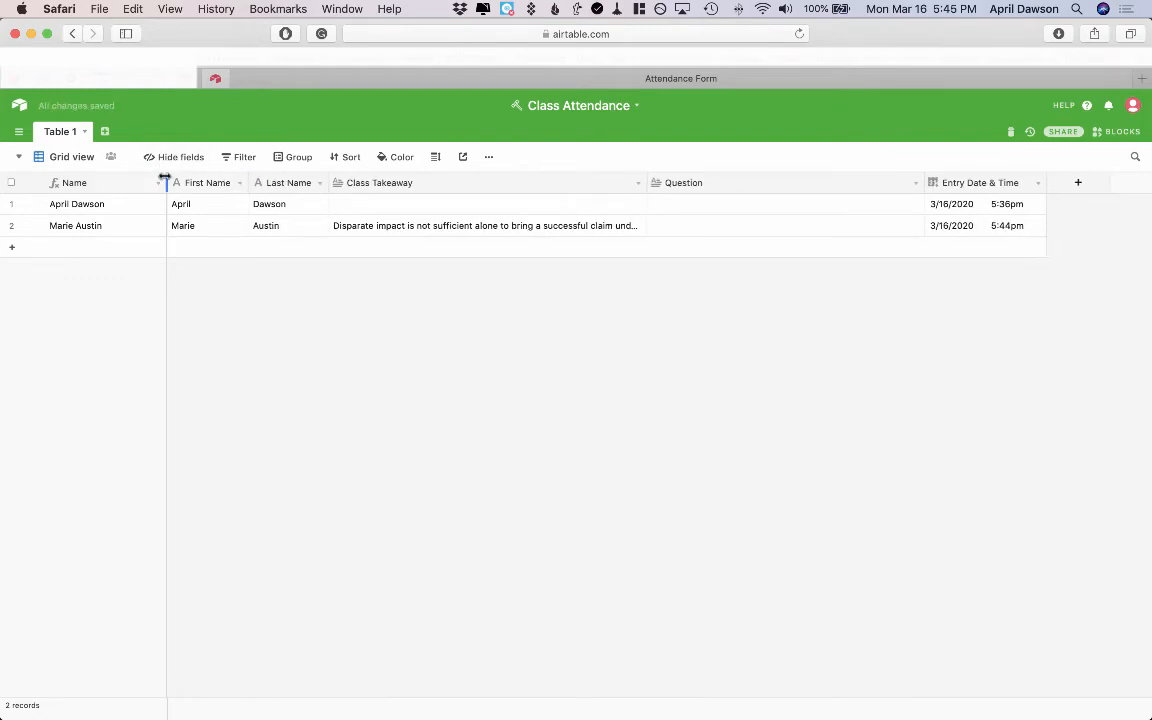
left_click_drag(165, 177, 145, 170)
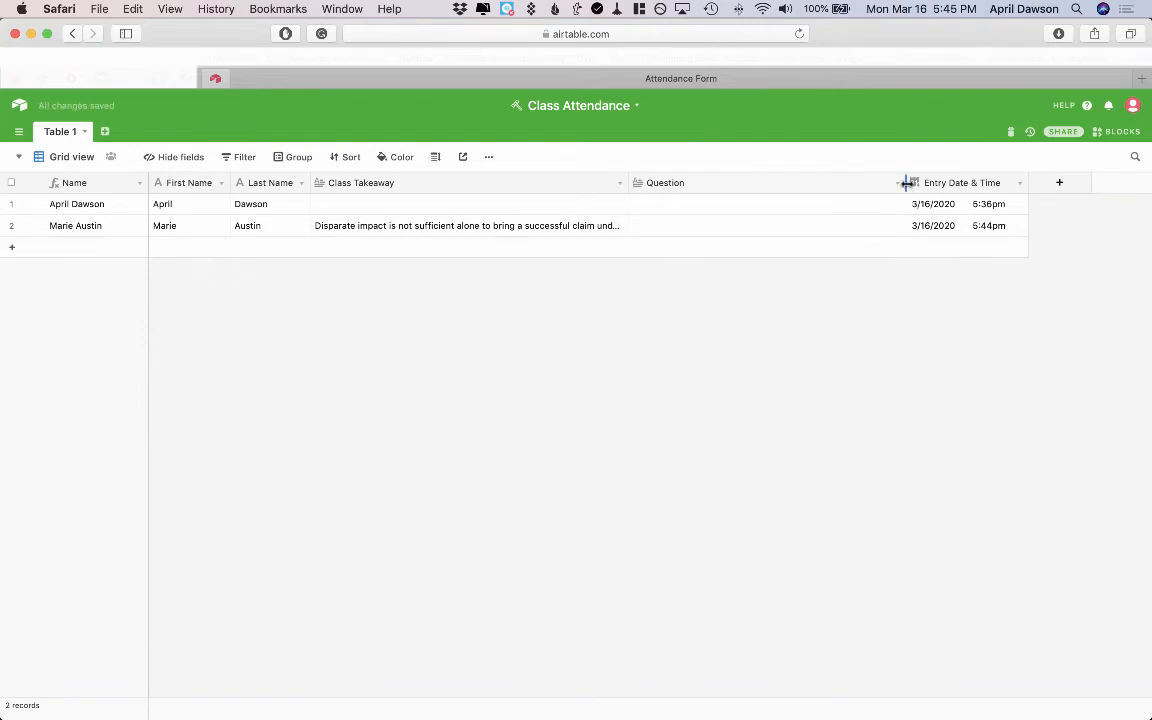
left_click_drag(907, 183, 976, 183)
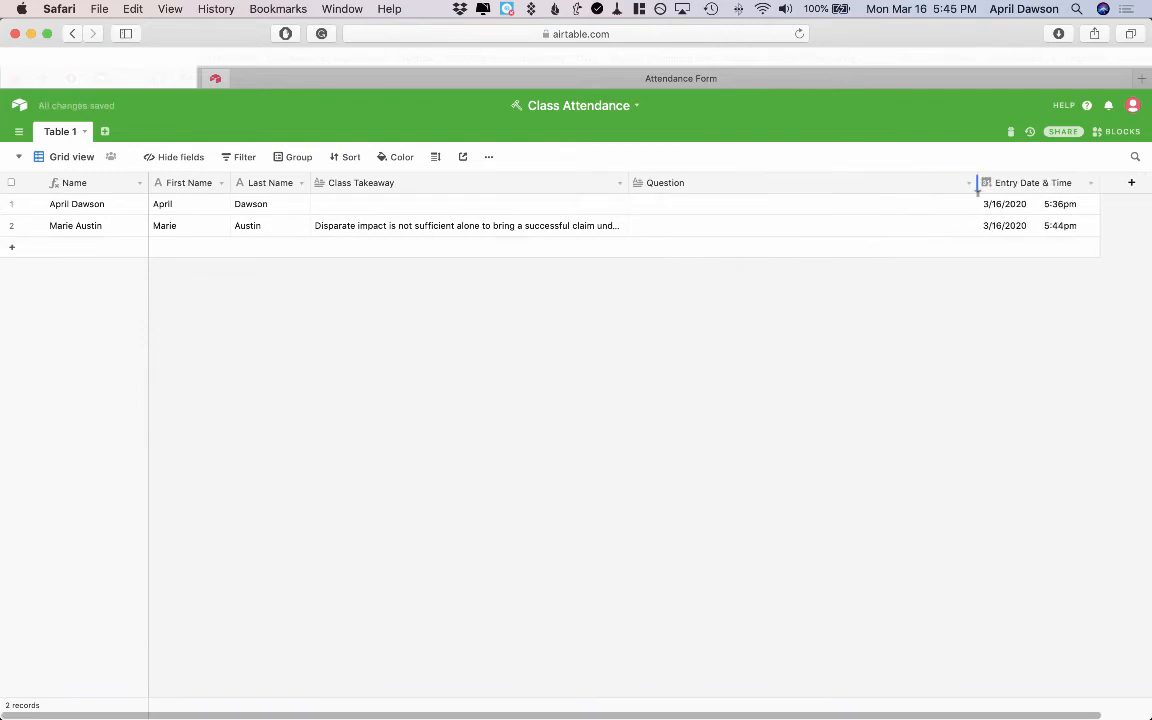
left_click_drag(629, 177, 681, 180)
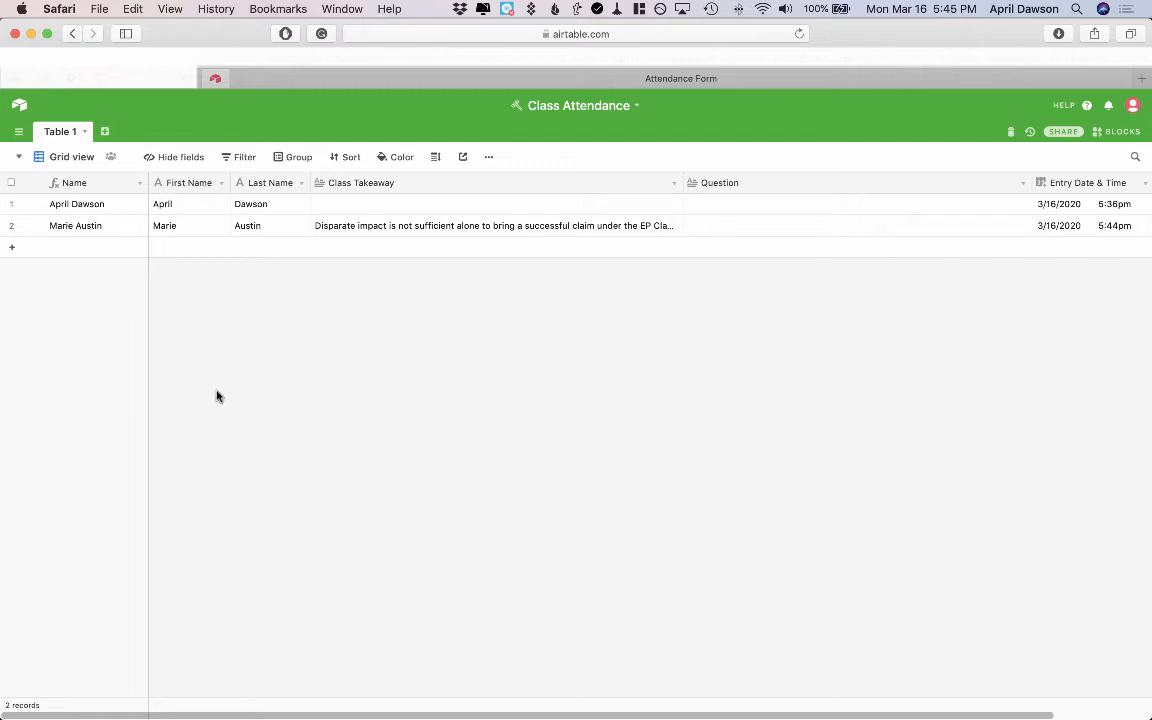
Return to the Attendance Form view and copy the form's shared link
left_click(18, 158)
left_click(87, 224)
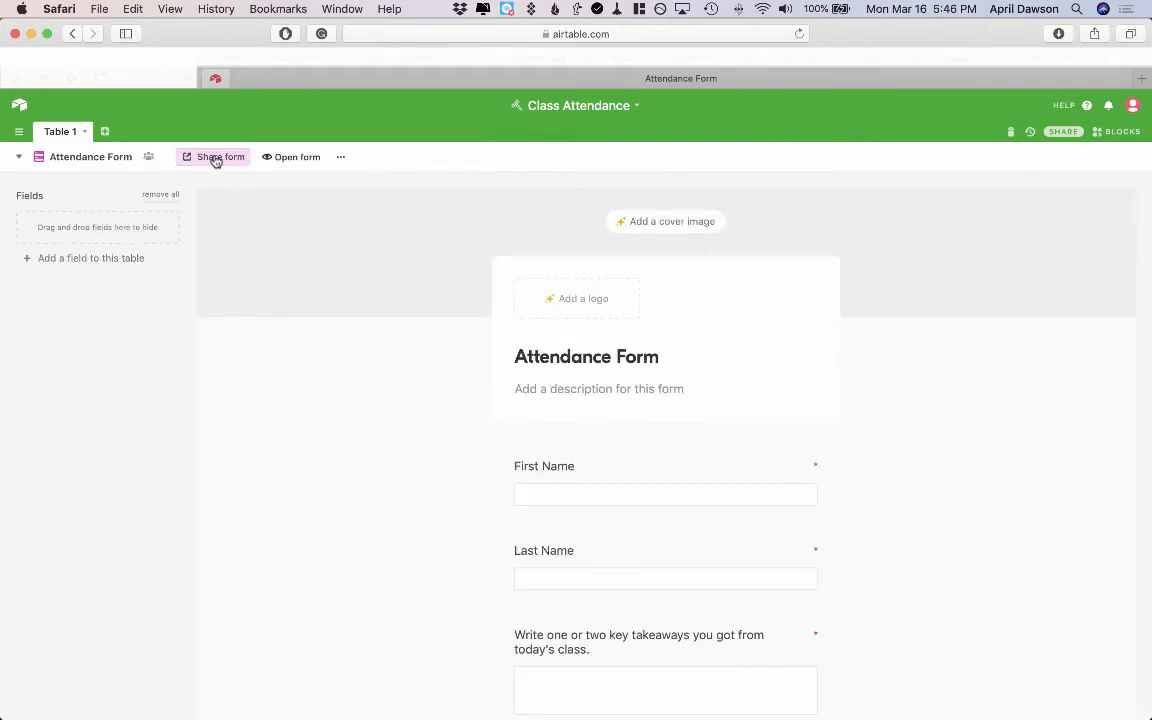
left_click(214, 160)
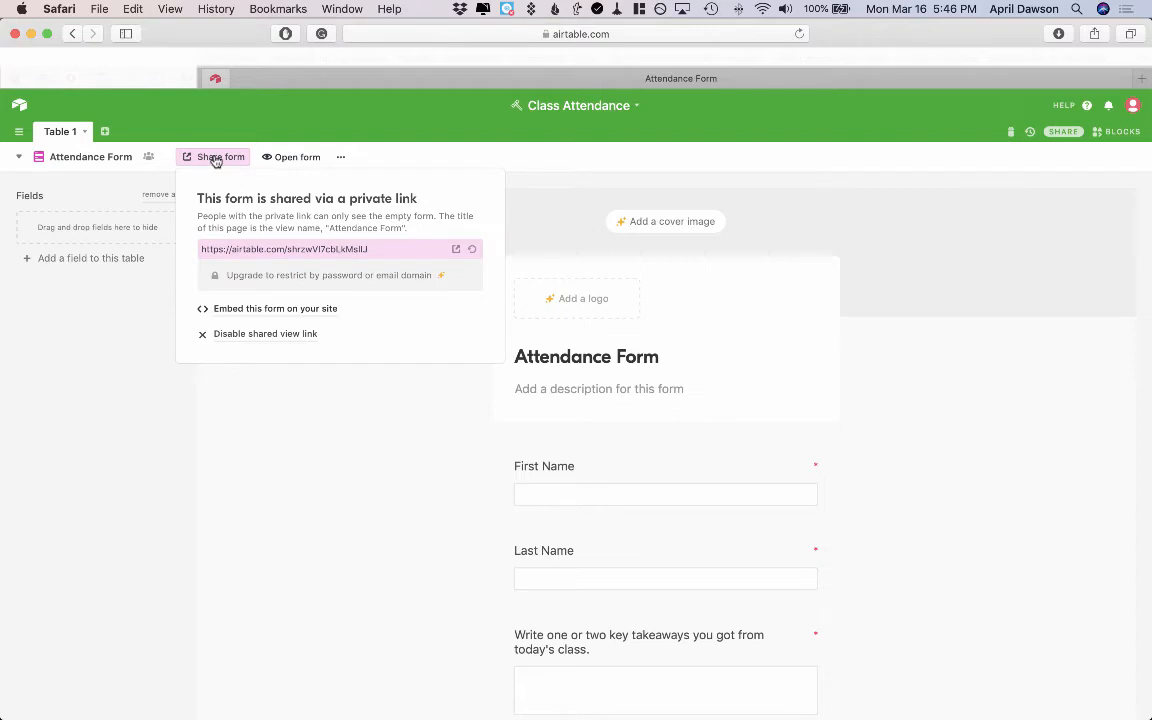
left_click(321, 252)
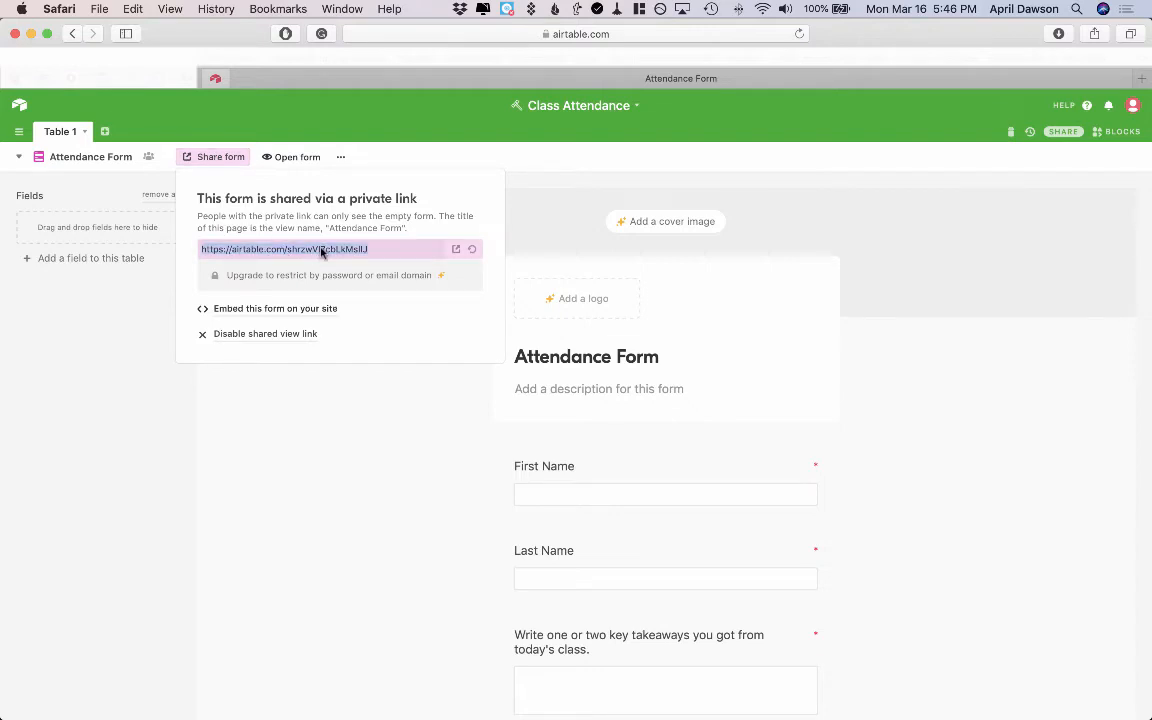
key("super+c")
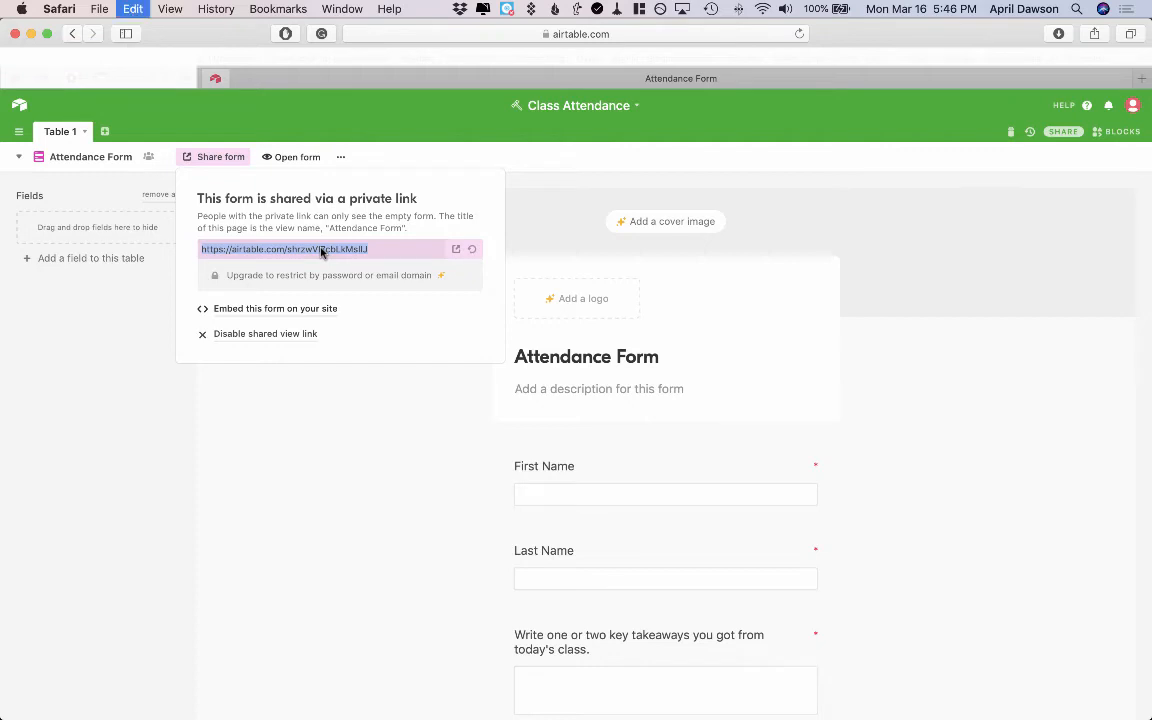
left_click(303, 415)
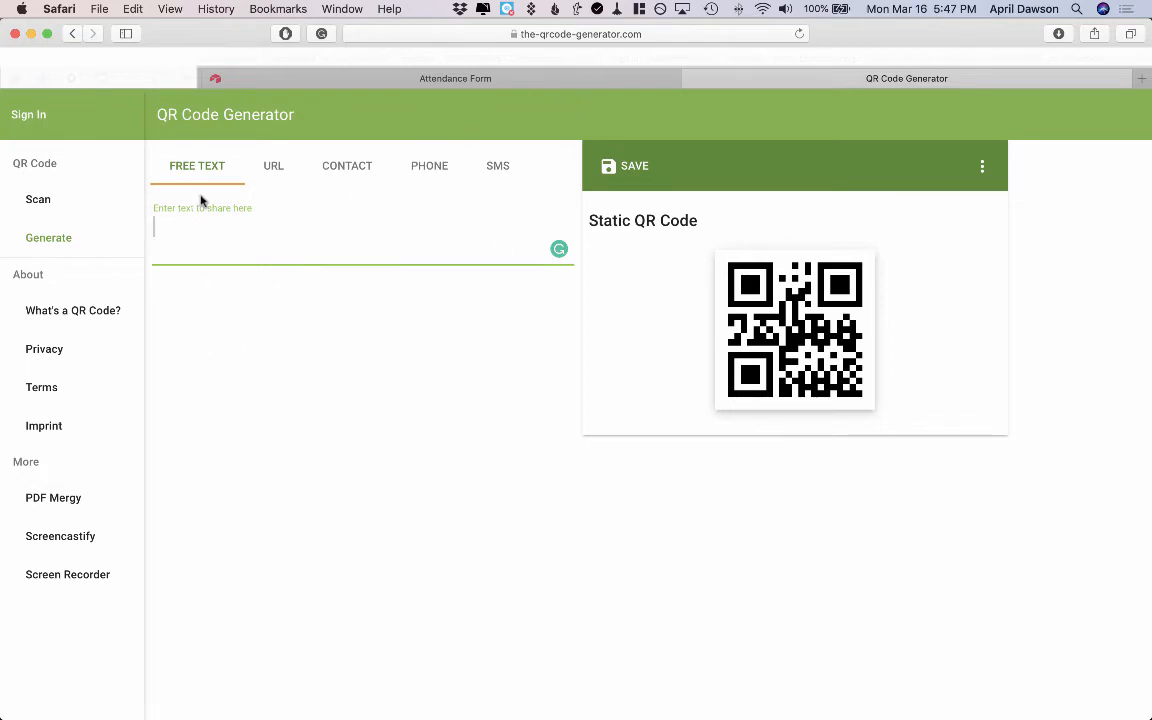
Generate a URL QR code from the pasted form link and save it as PNG named Class Attendance QR Code
left_click(272, 168)
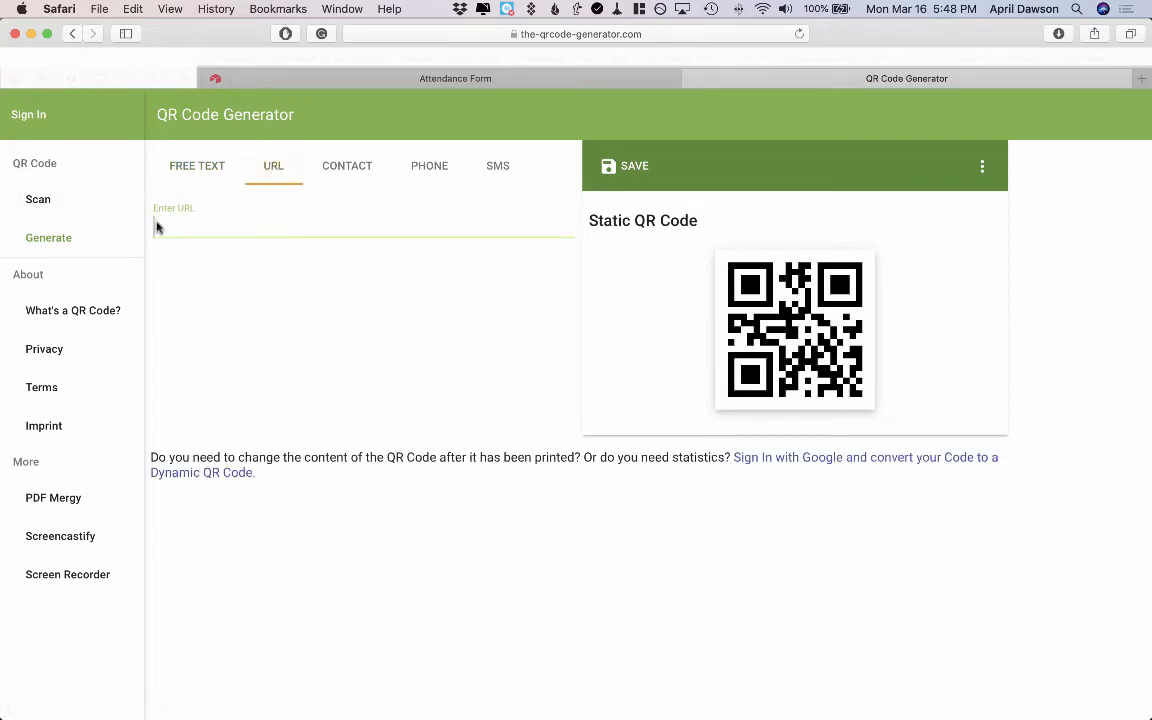
key("super+v")
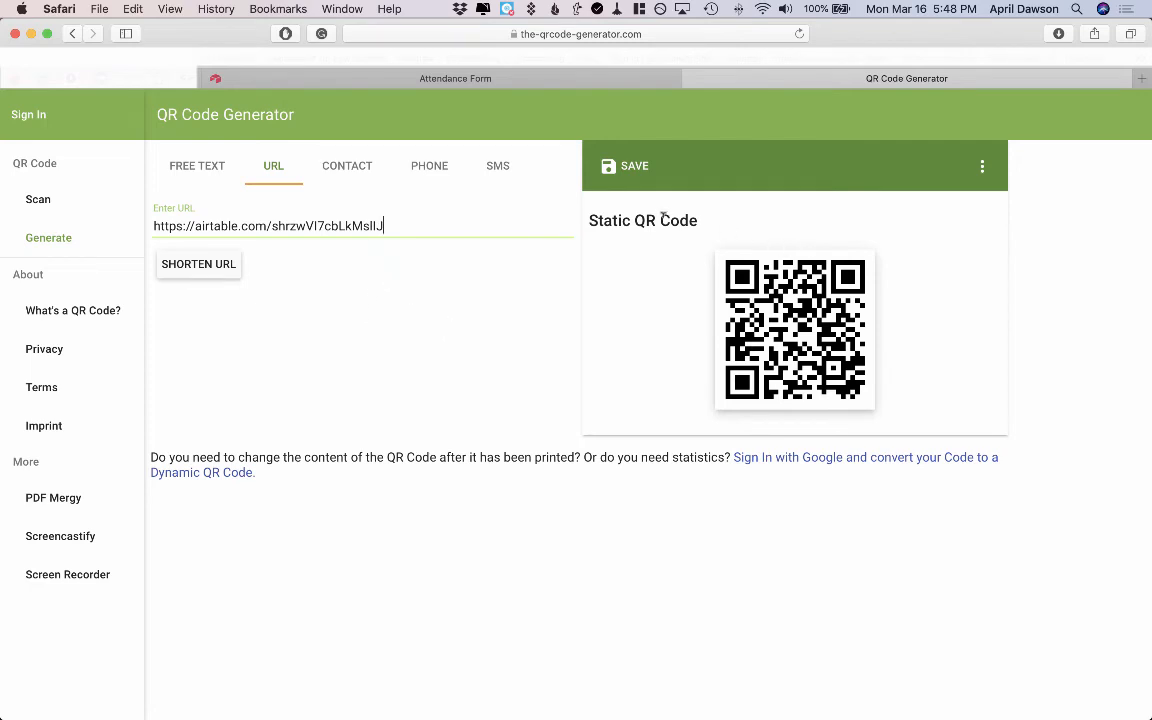
left_click(629, 169)
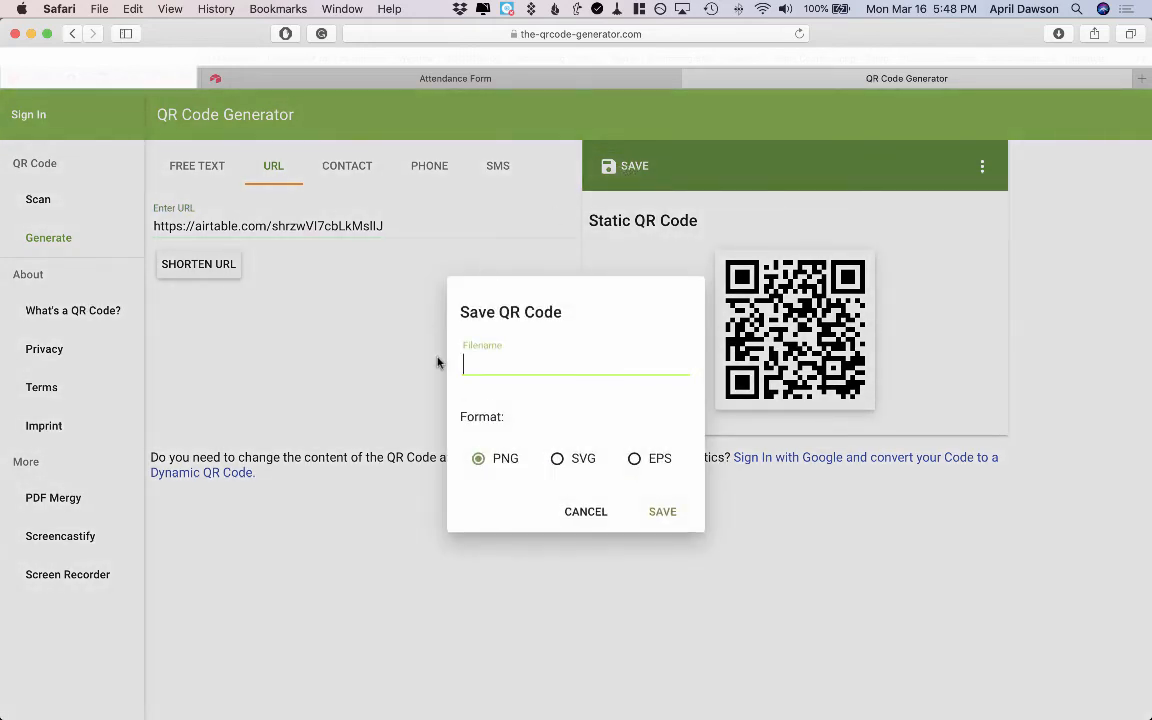
type("Attendance")
key("super+Left")
type("Class")
key("super+Right")
type("QR Code")
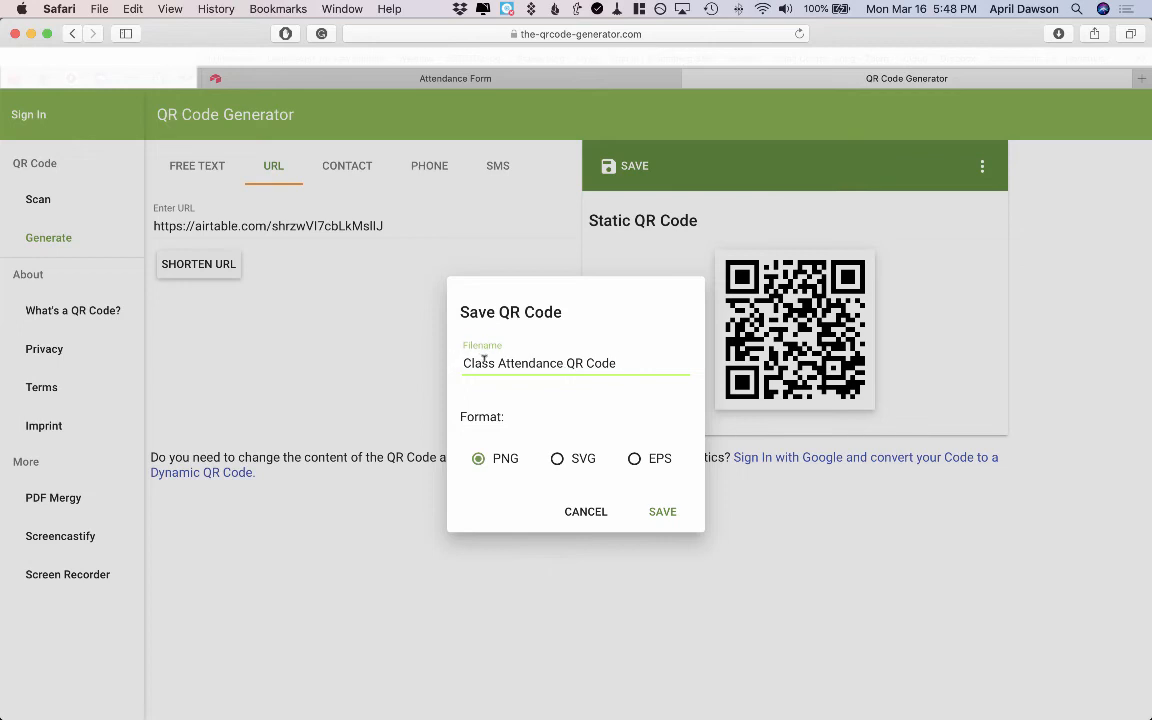
left_click(665, 512)
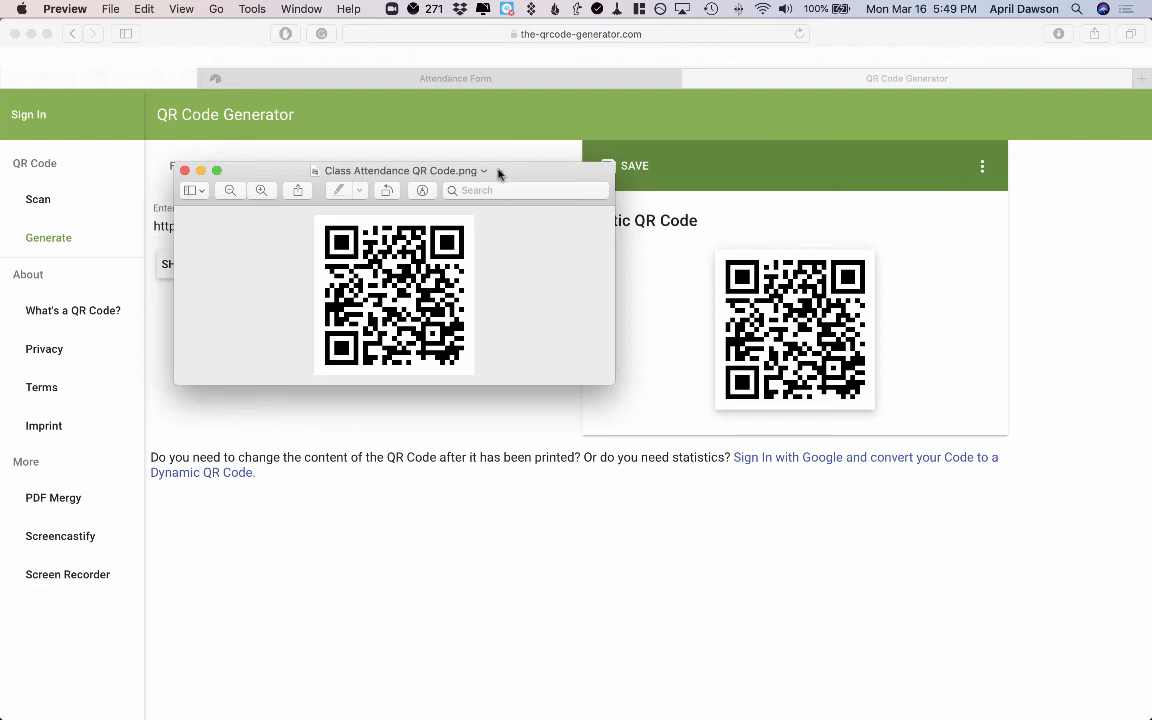
Enlarge and close the saved QR code image, then return to the Airtable tab
double_click(498, 172)
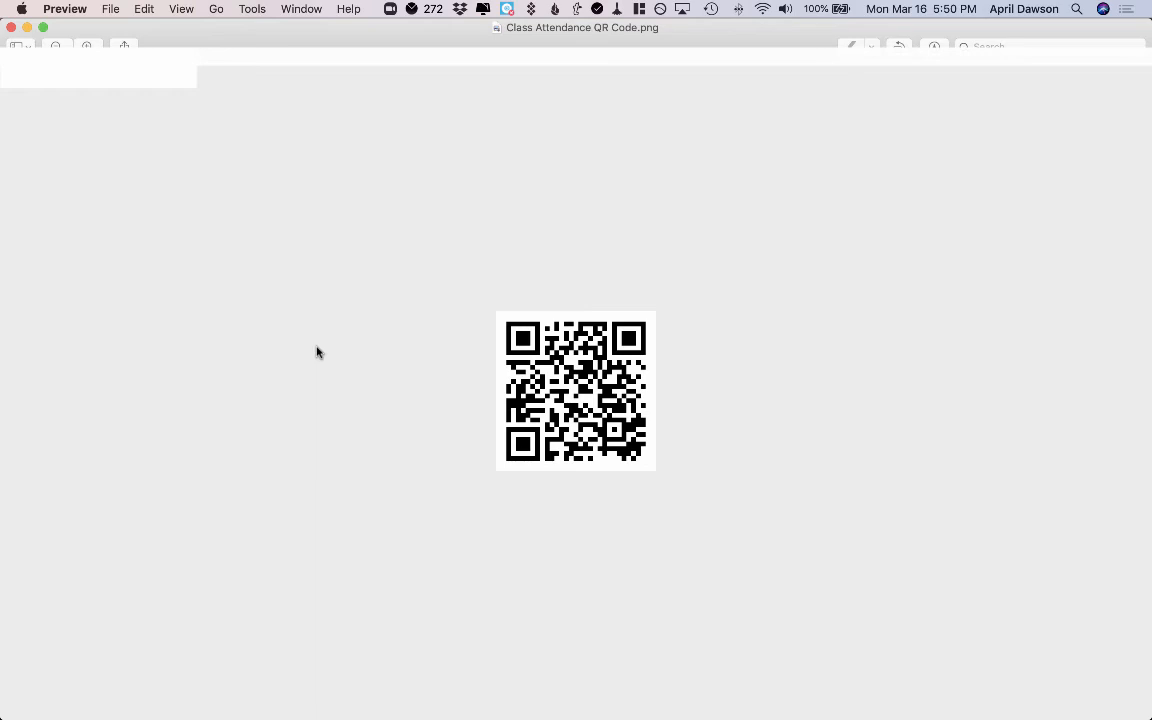
left_click(10, 29)
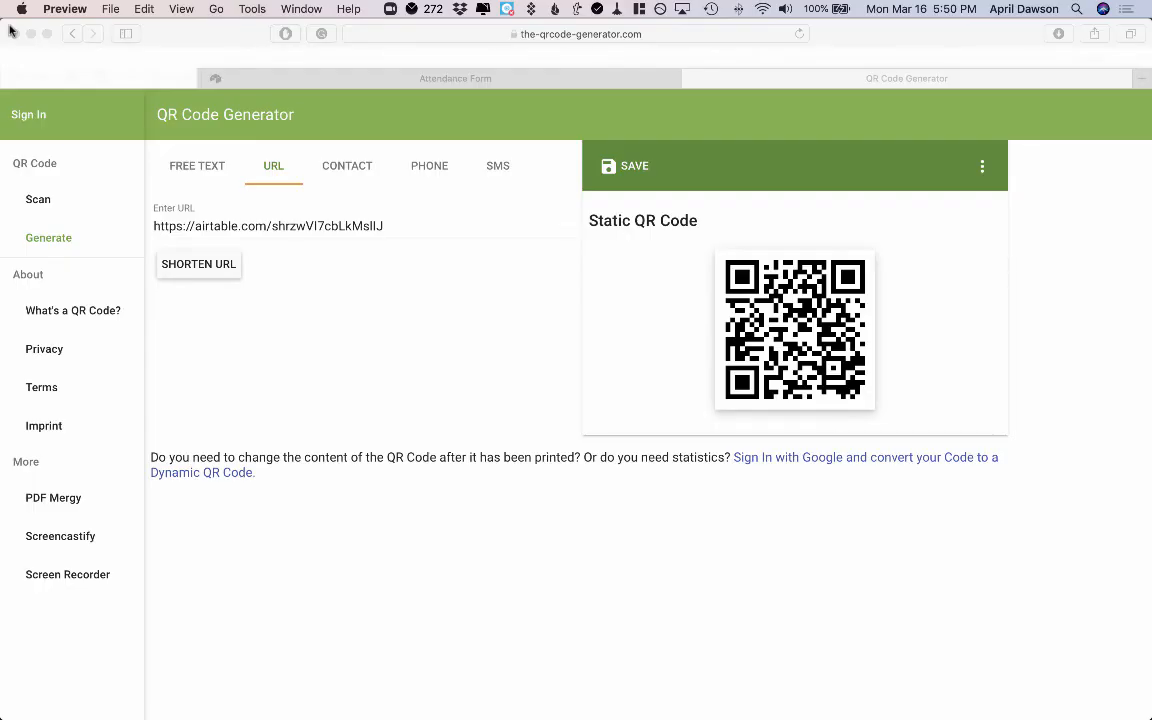
left_click(218, 82)
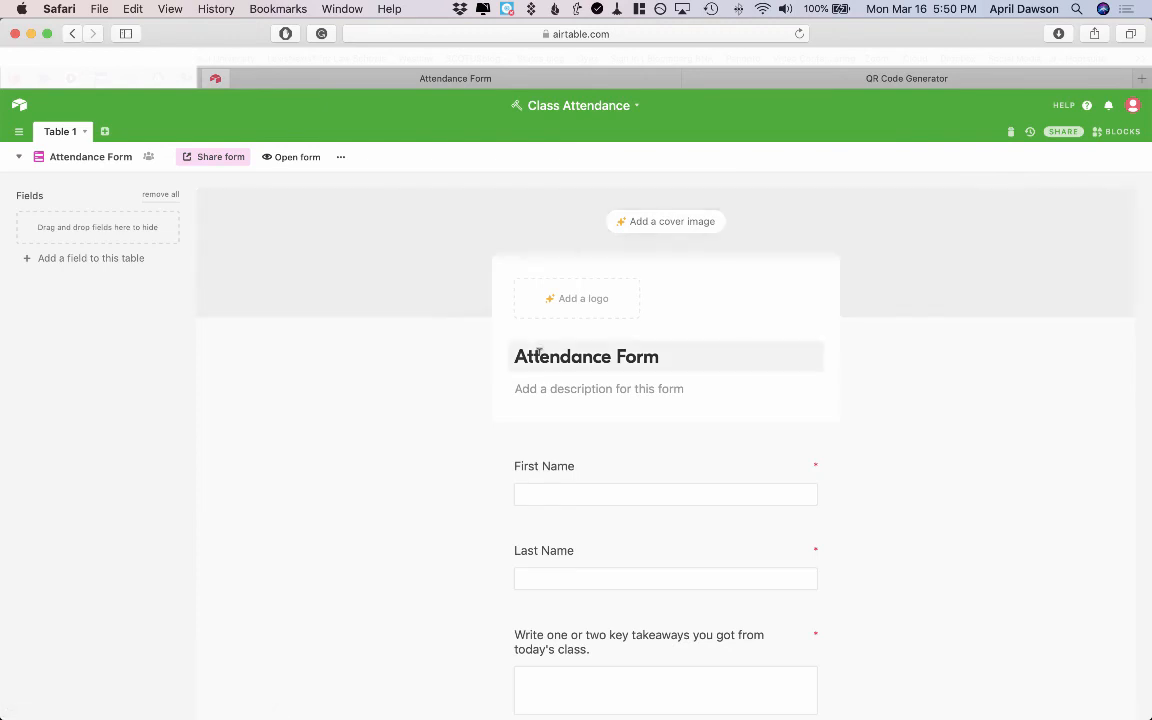
Retitle the form Demo Class Attendance Form and add the description "Courtesy of" followed by the author's name
left_click(519, 354)
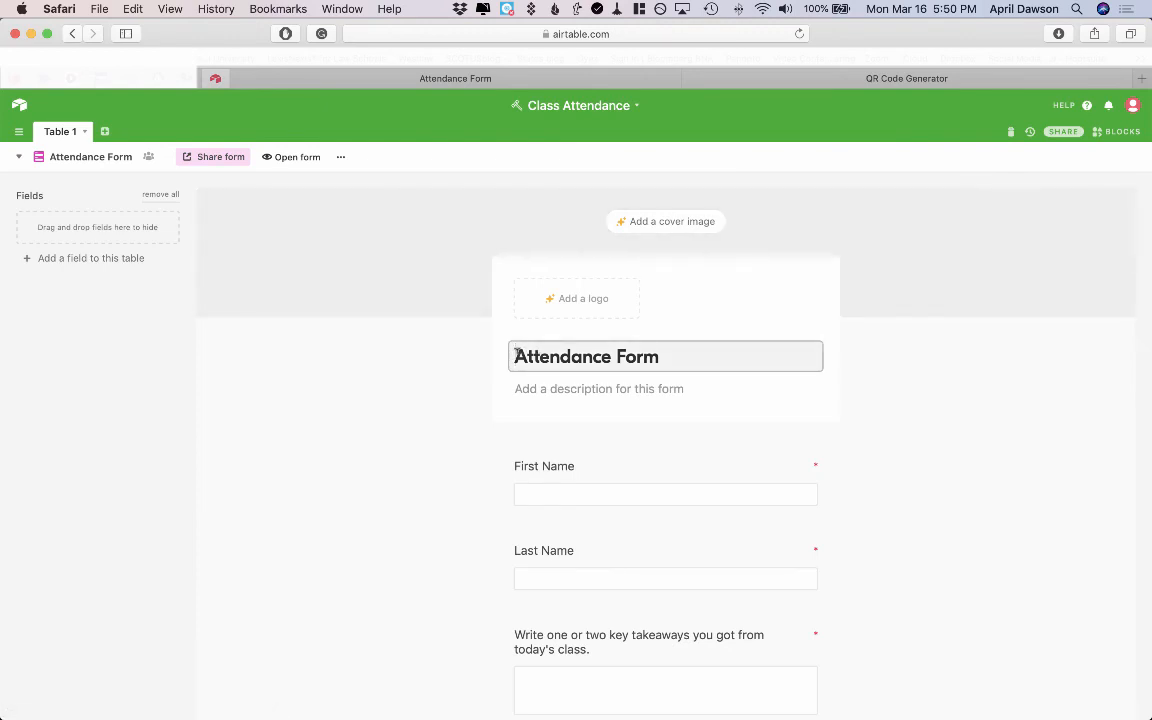
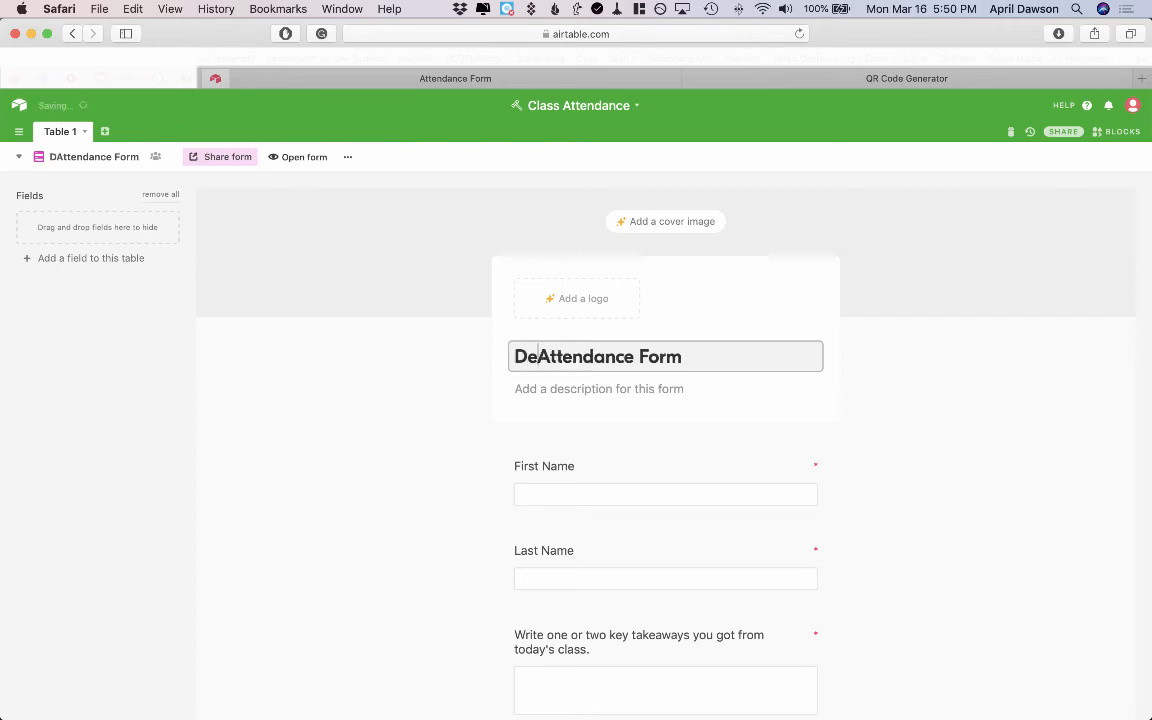
key("Tab")
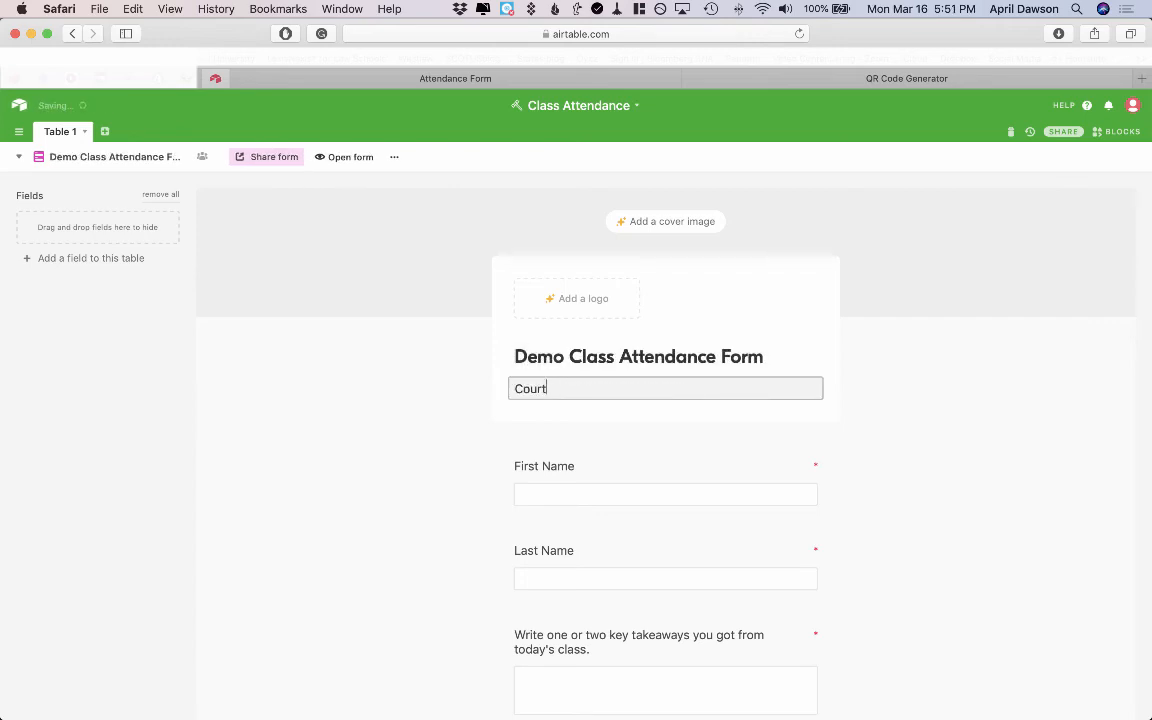
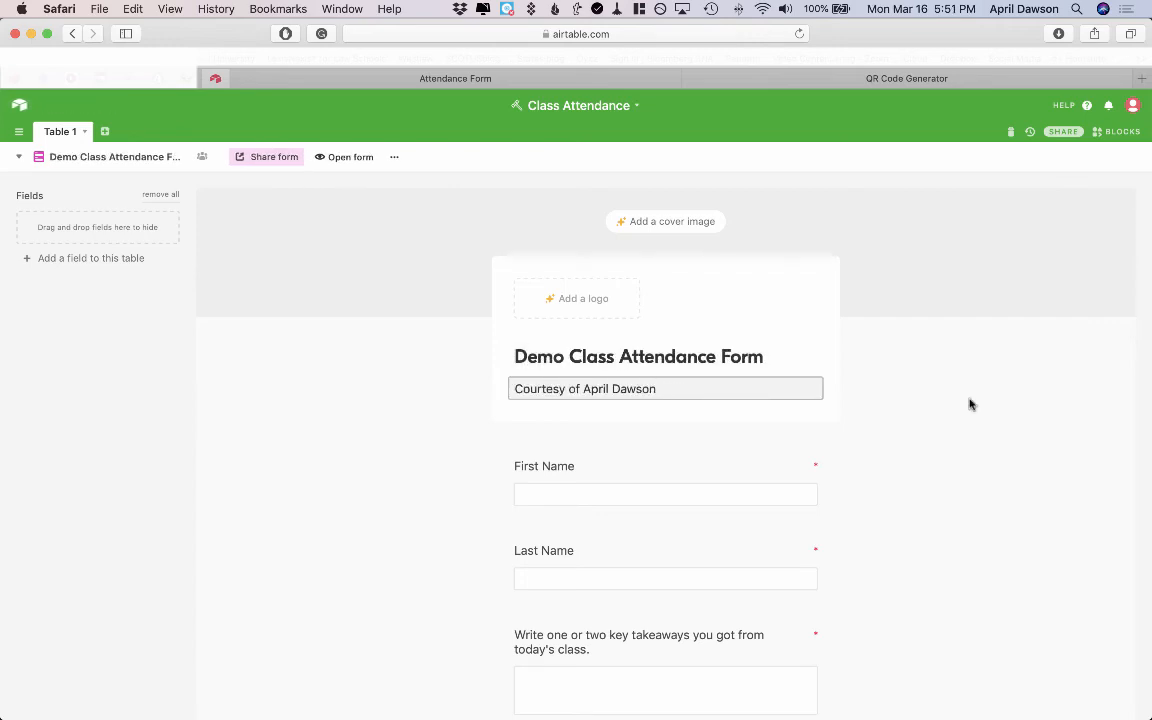